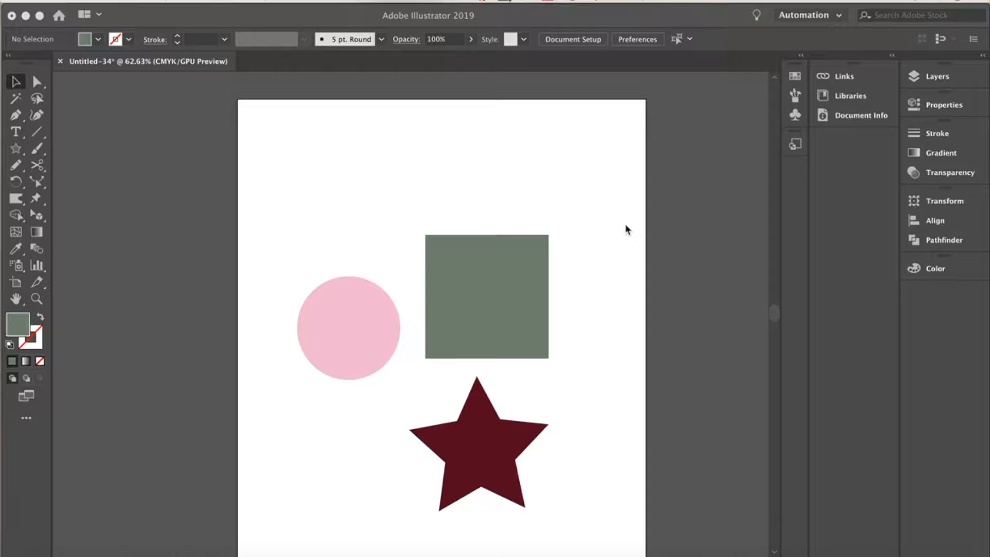
Apply the default white-to-black linear gradient as the fill of the green square
left_click(15, 85)
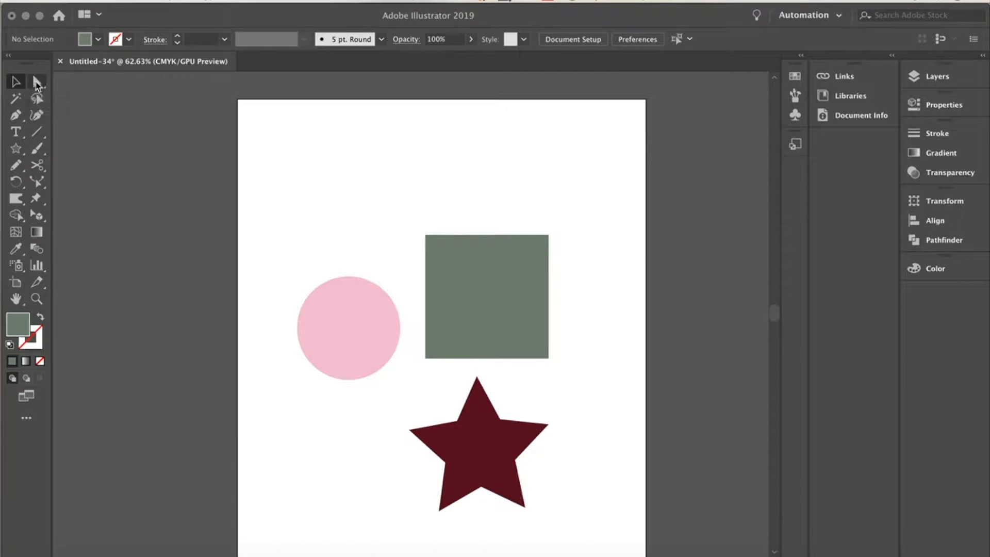
left_click(488, 278)
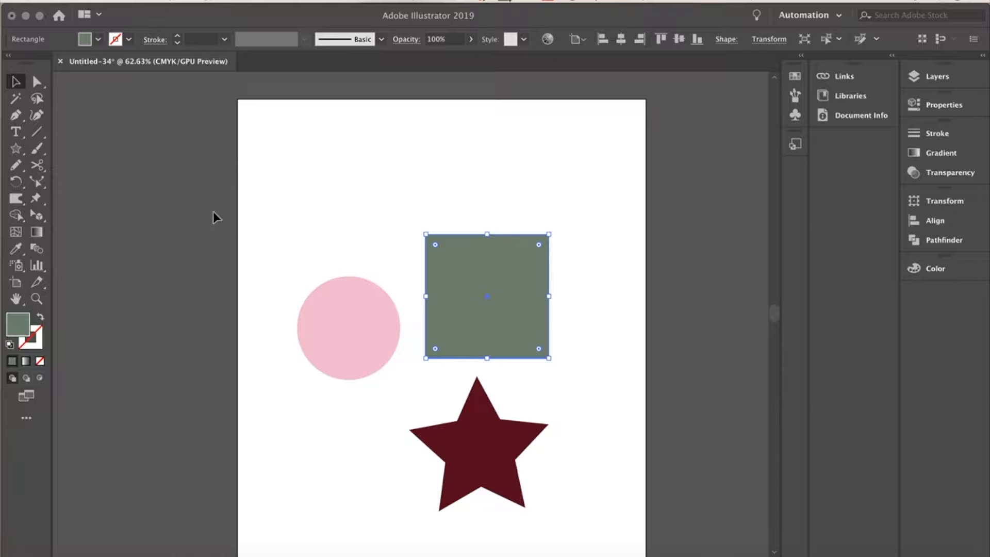
left_click(41, 235)
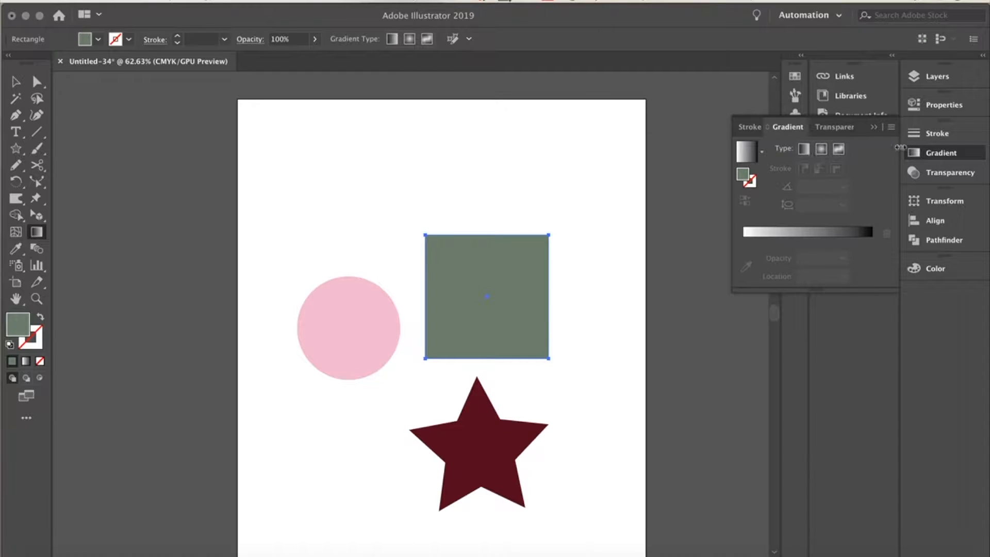
left_click(875, 130)
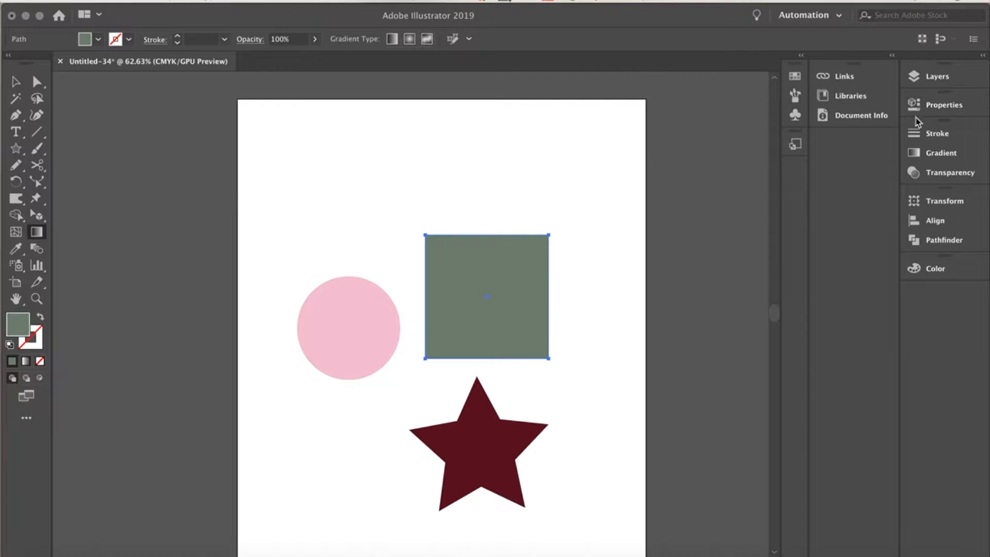
left_click(937, 153)
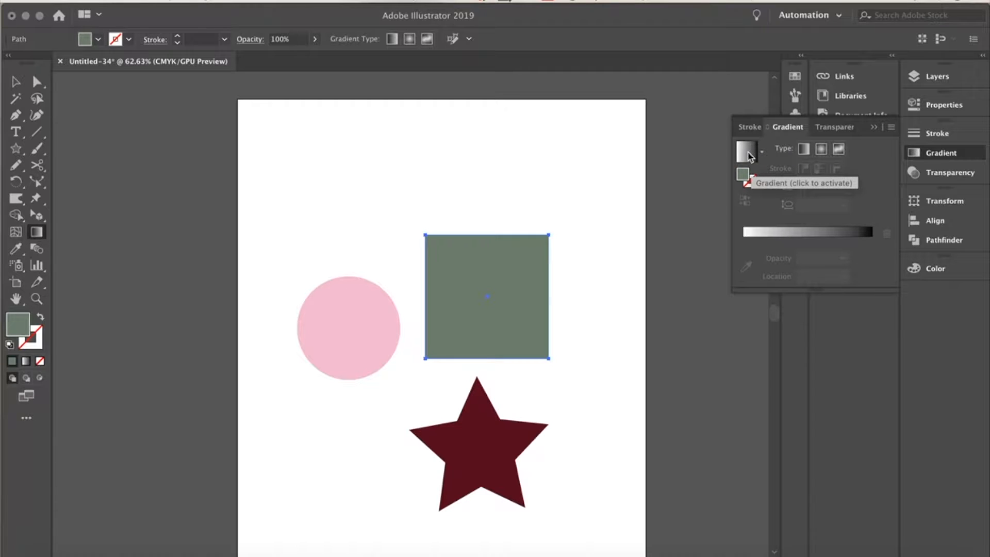
left_click(749, 155)
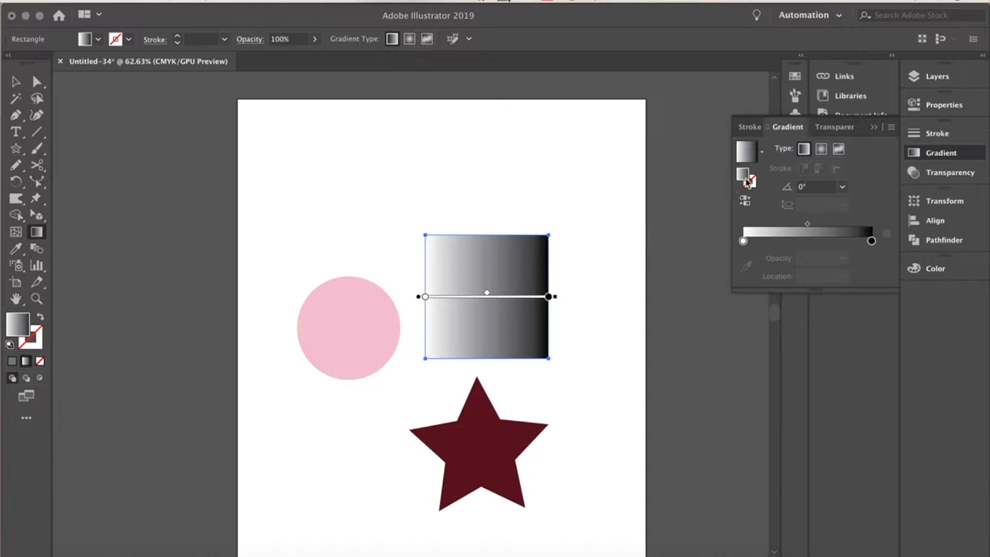
Recolor the square gradient's white starting color stop with the pure green swatch
left_click(743, 240)
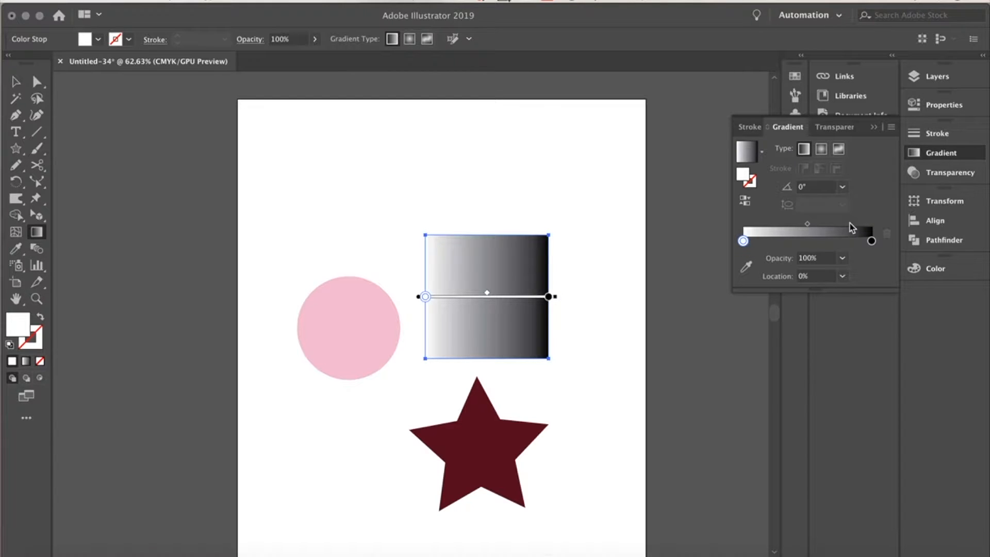
double_click(743, 241)
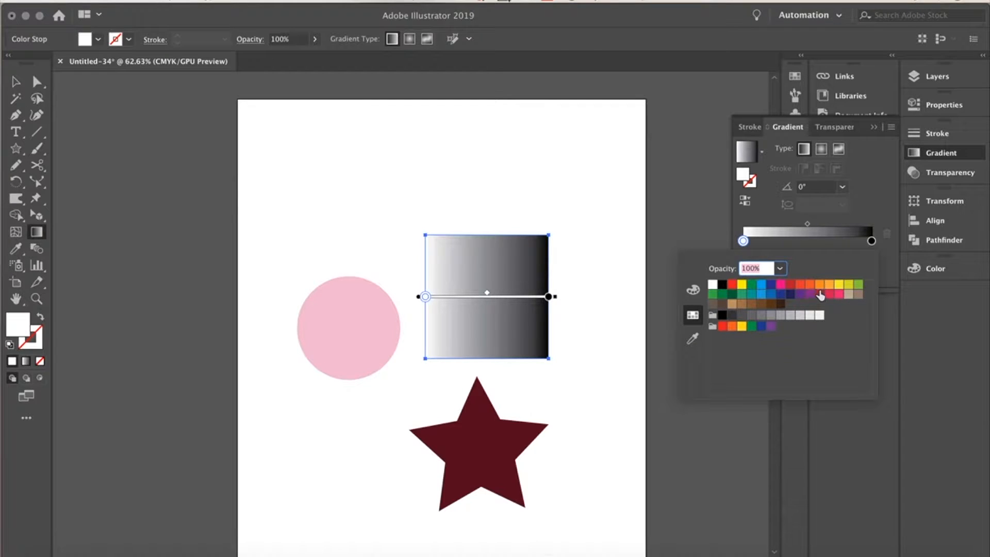
left_click(754, 287)
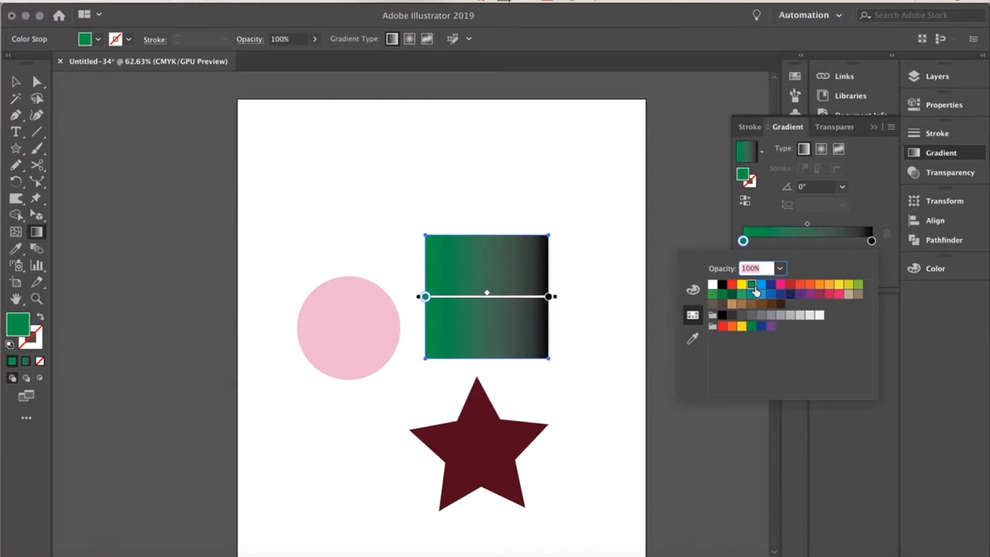
Try several CMYK spectrum colors on the gradient's starting stop, including blue, yellow and pink, ending on a light green
left_click(693, 290)
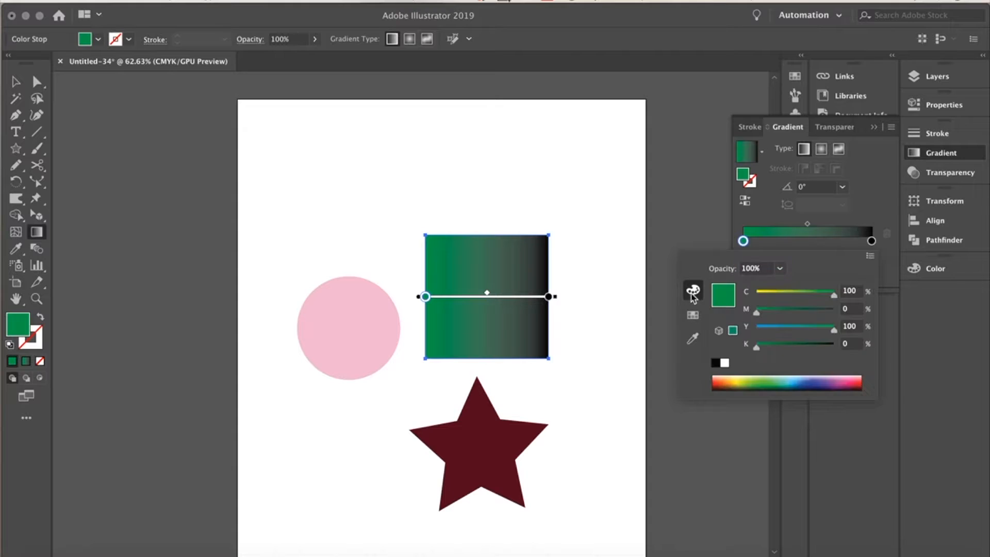
left_click(764, 375)
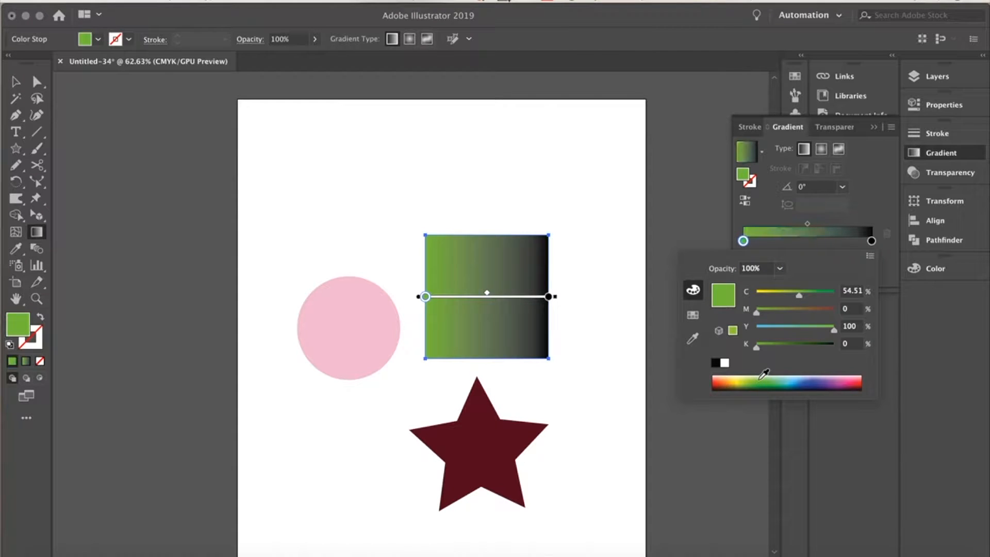
left_click(798, 380)
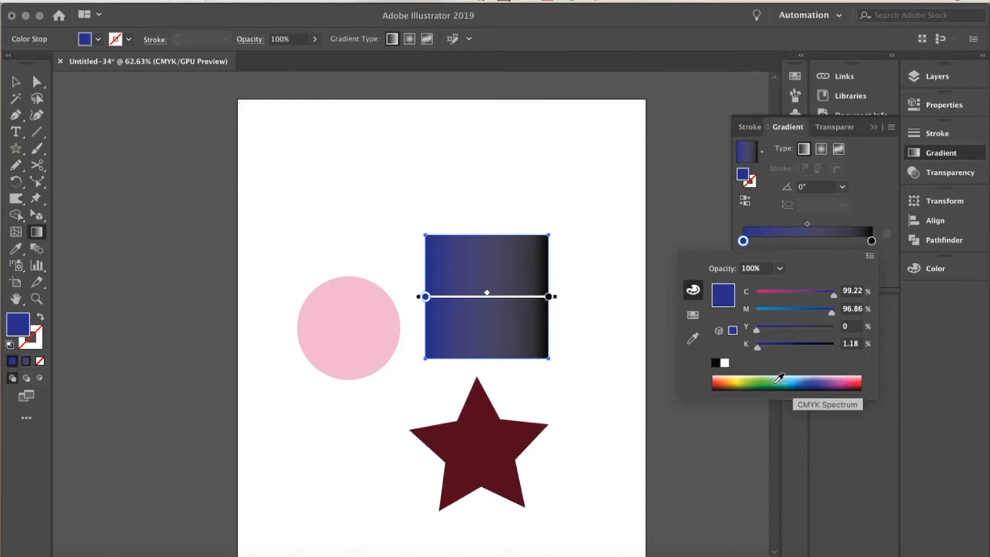
left_click(773, 379)
left_click(751, 377)
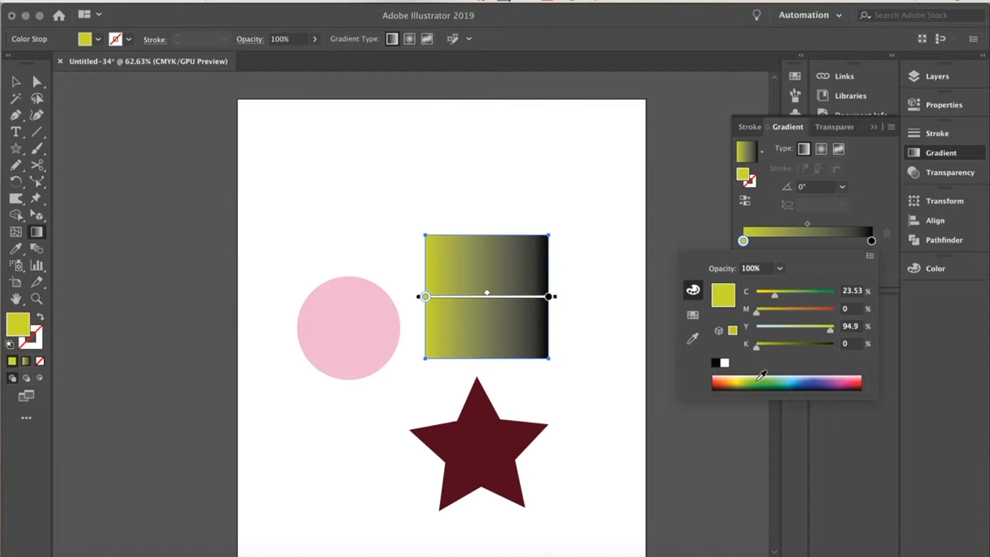
left_click(770, 380)
left_click(763, 380)
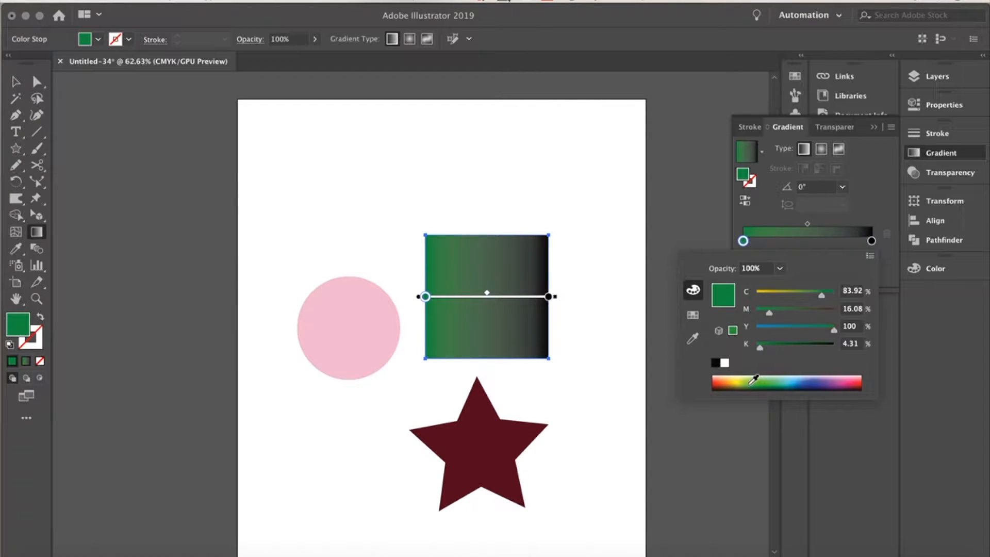
left_click(753, 381)
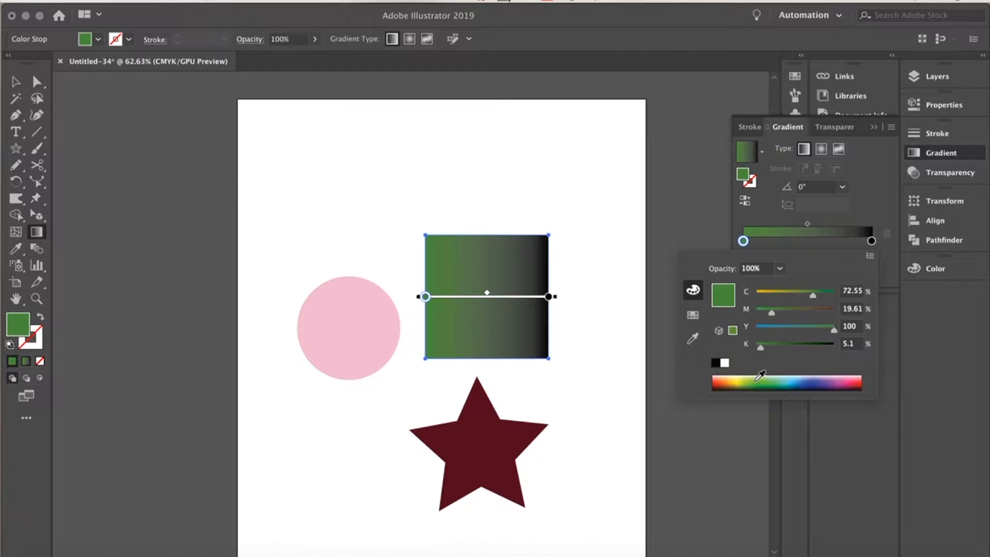
left_click(754, 381)
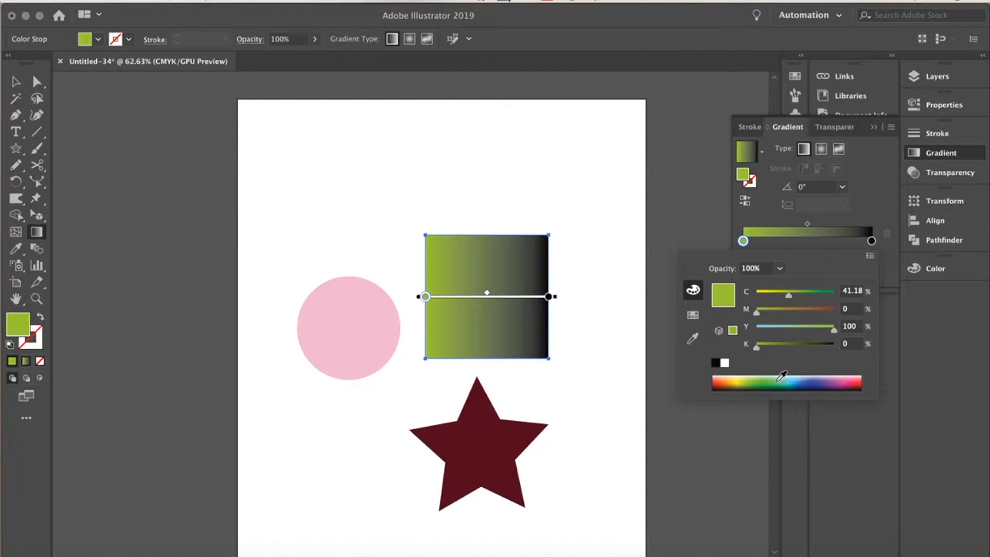
left_click(852, 381)
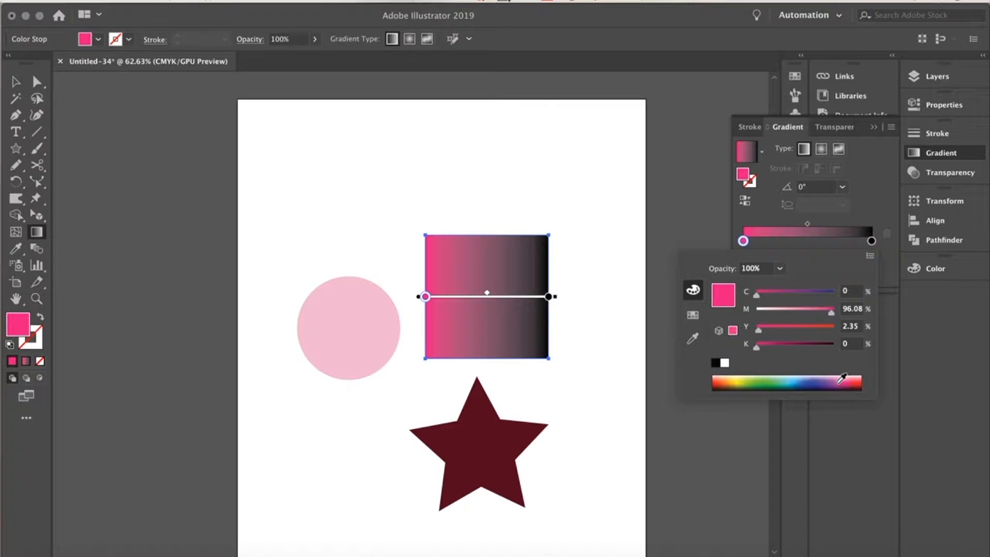
left_click(764, 381)
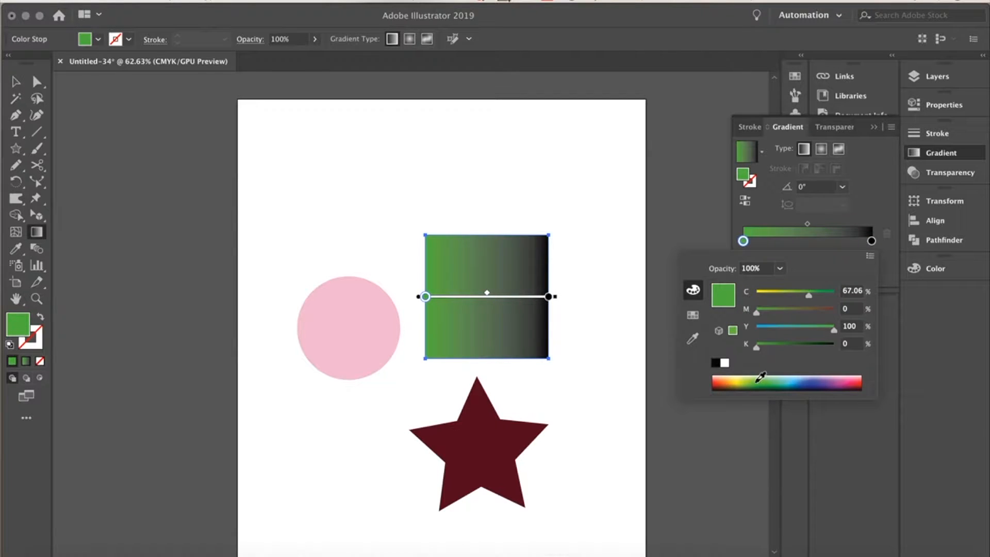
left_click(748, 377)
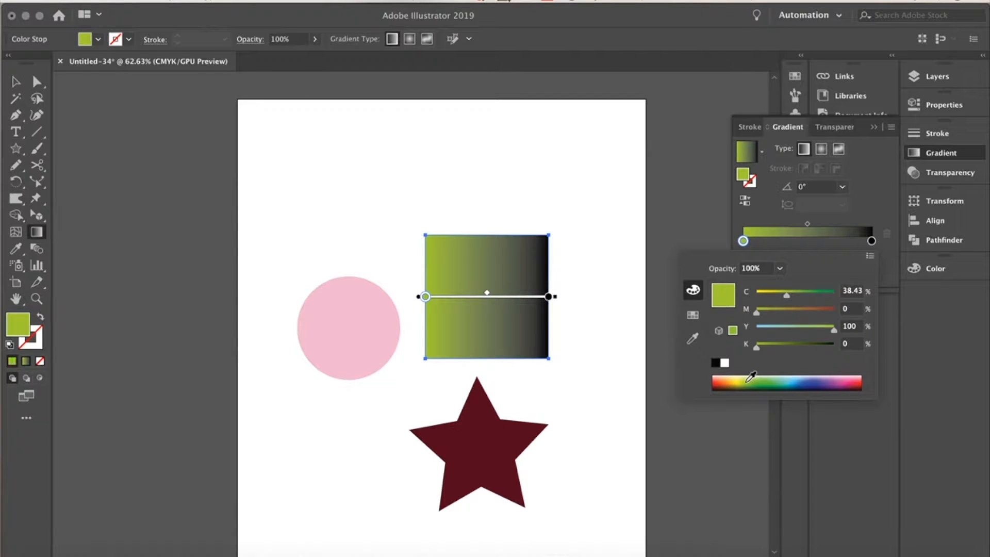
left_click(773, 379)
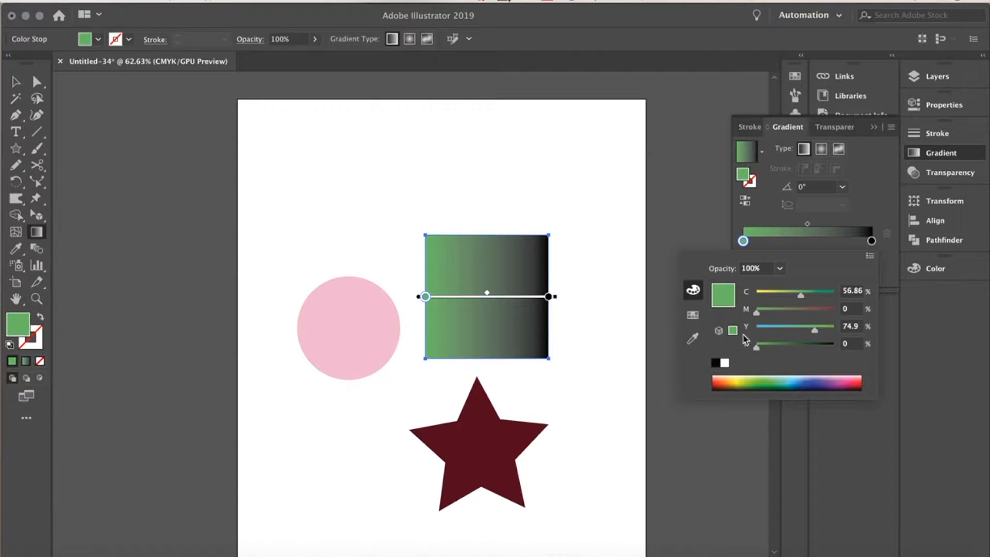
Sample the pink circle and the dark red star for the starting color stop, ending on the circle's pink
left_click(693, 338)
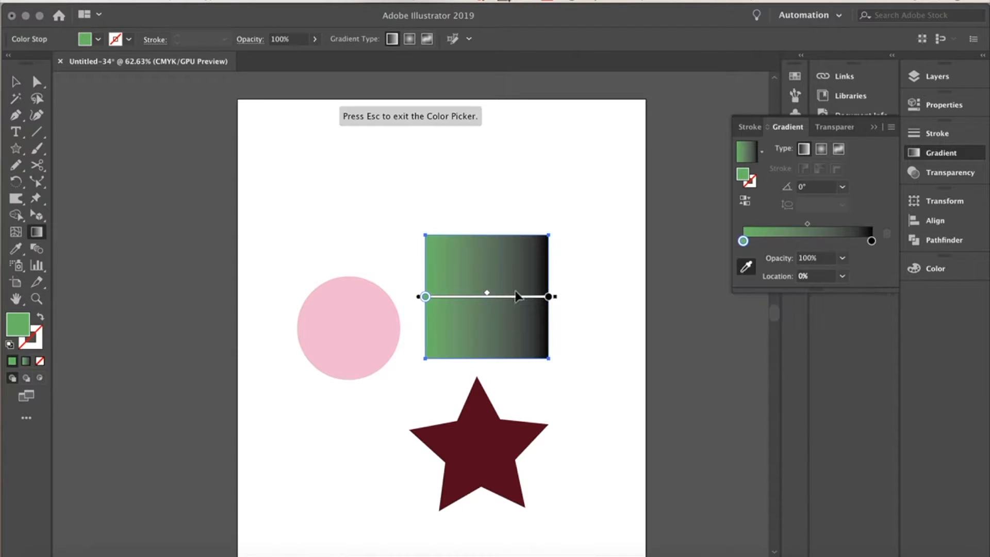
left_click(345, 289)
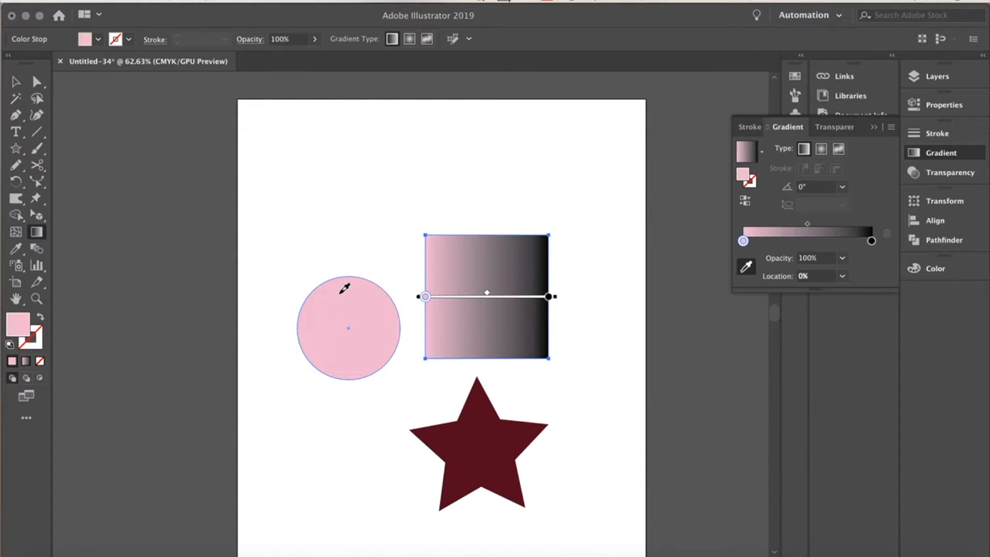
left_click(488, 421)
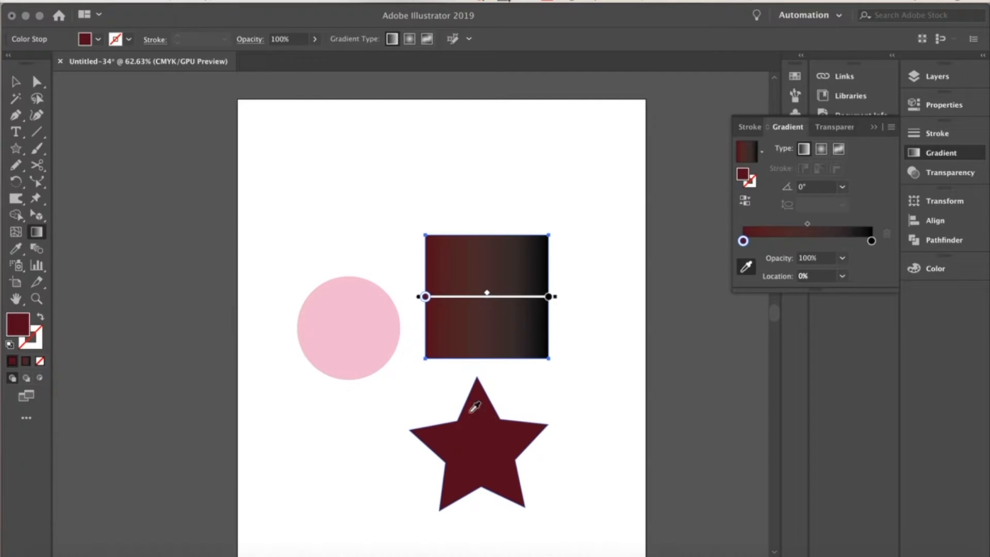
left_click(354, 306)
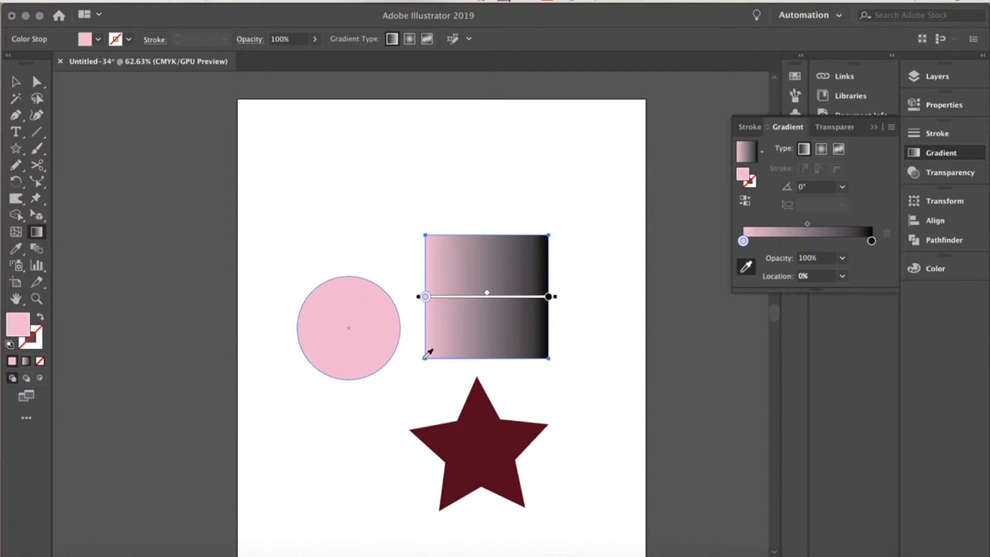
Set the gradient's starting color stop to a light green from the CMYK spectrum, about C 57, M 0, Y 72, K 0
double_click(743, 241)
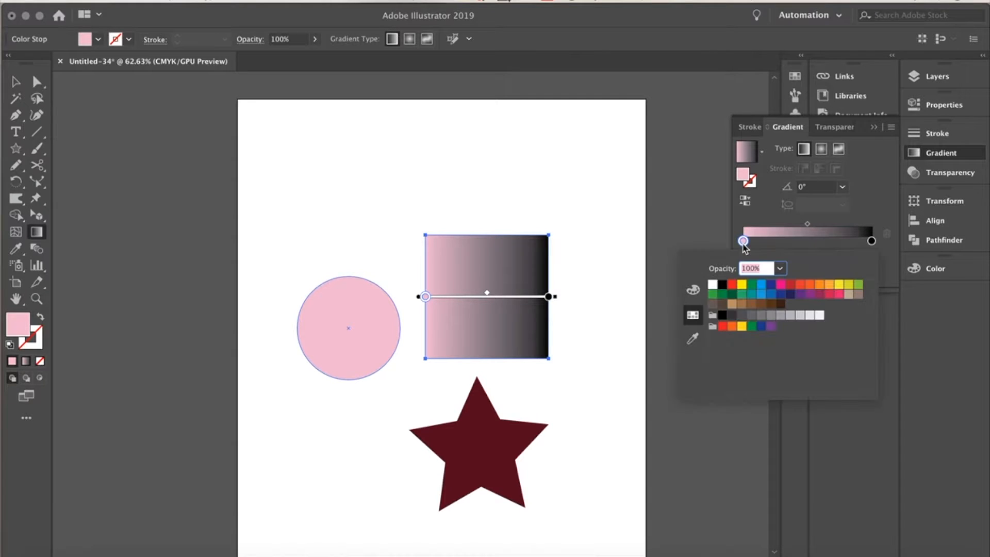
left_click(693, 289)
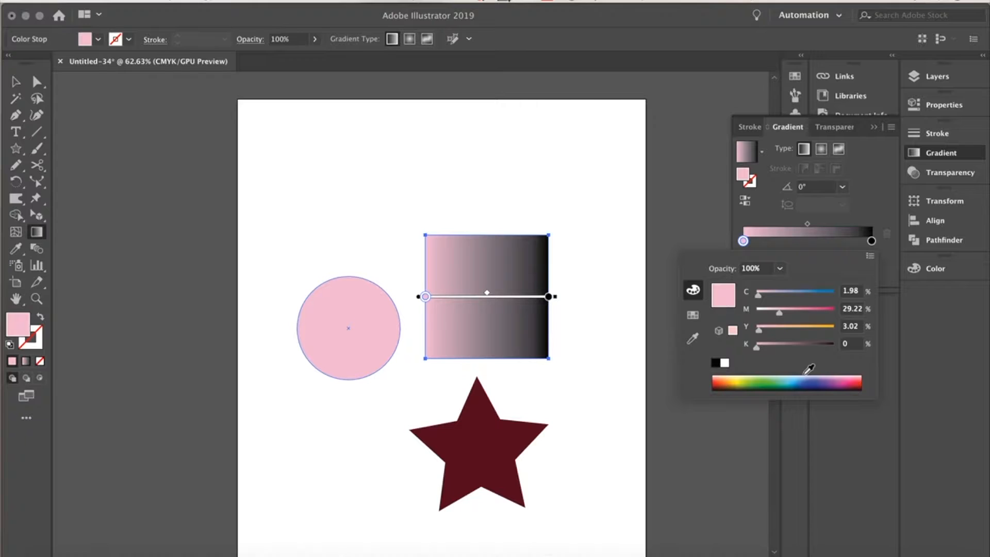
left_click(778, 378)
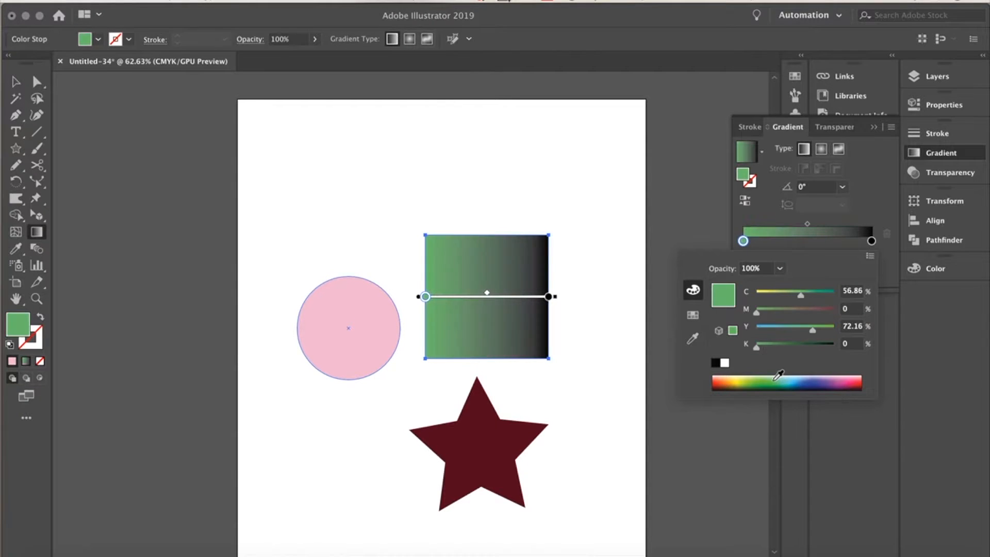
left_click(775, 213)
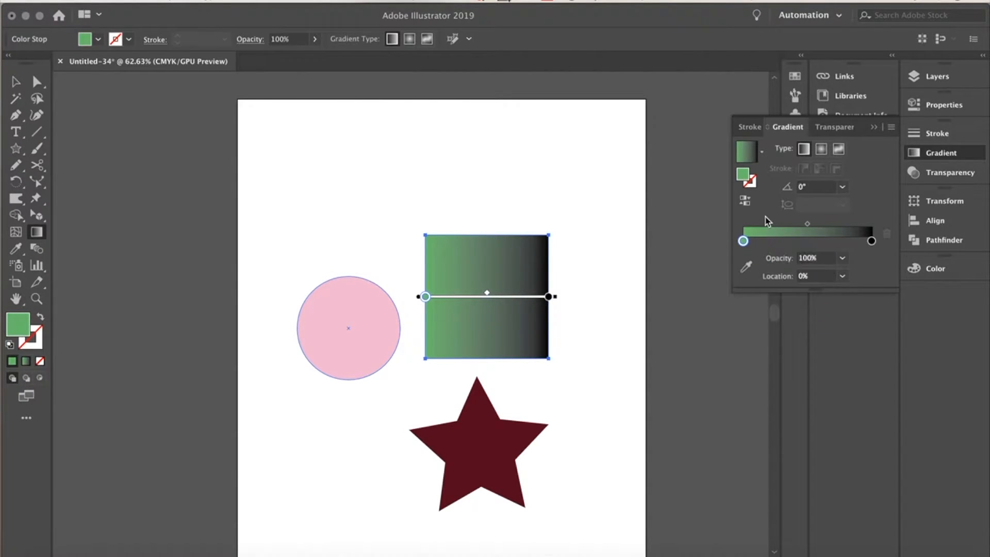
Recolor the gradient's black ending color stop with the bright cyan-blue swatch
double_click(872, 242)
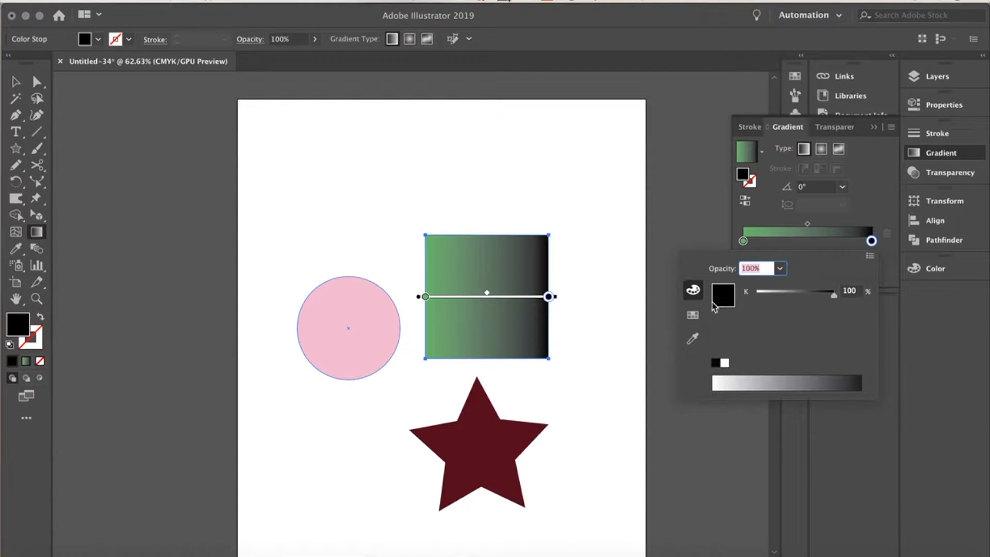
left_click(698, 292)
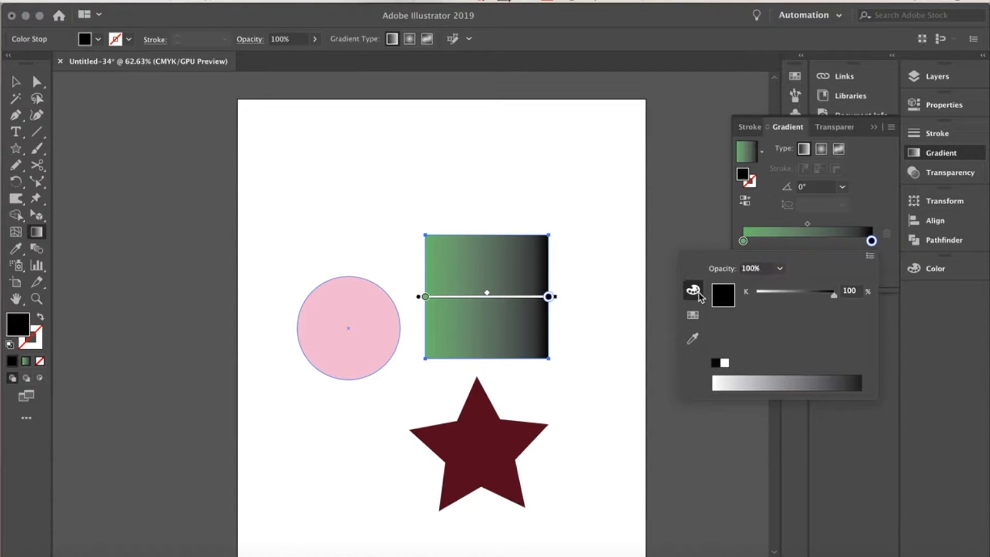
left_click(695, 317)
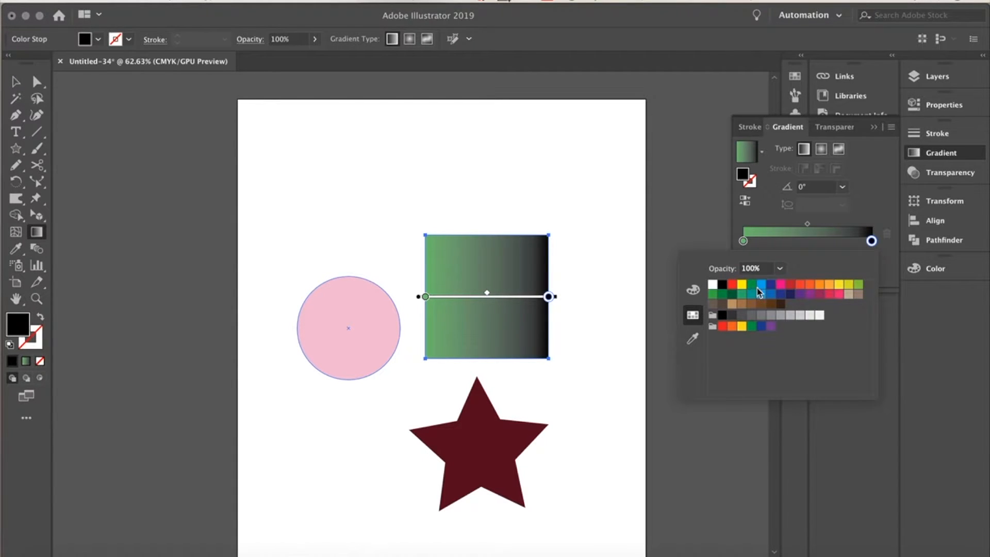
left_click(771, 289)
Try navy and pink from the CMYK spectrum on the ending color stop, settling on blue, about C 92, M 77, Y 0, K 0
left_click(693, 290)
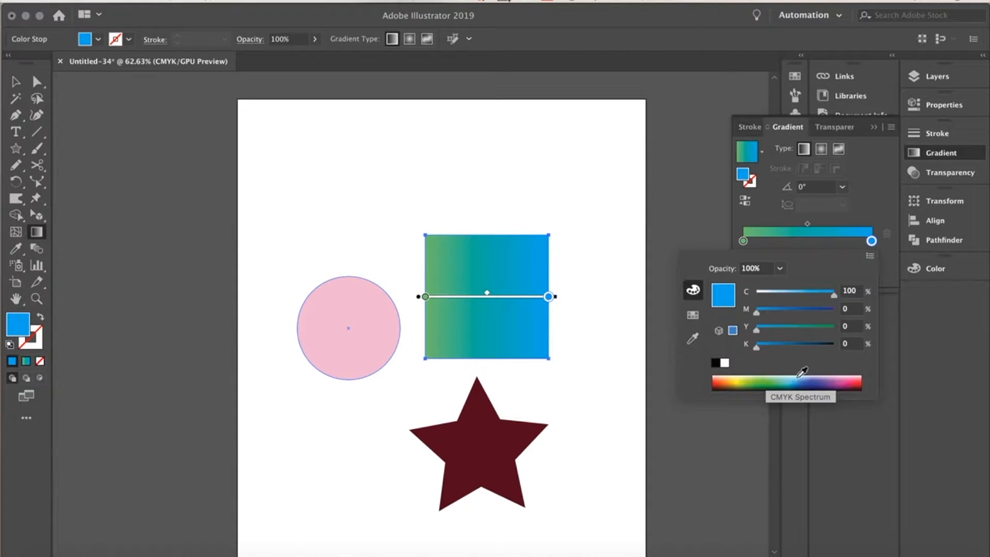
left_click(825, 381)
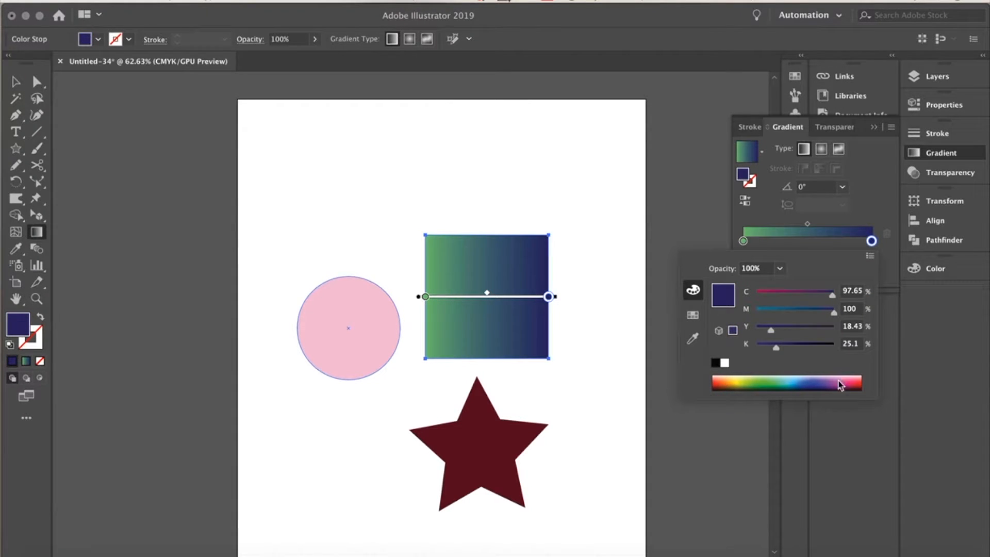
left_click(842, 380)
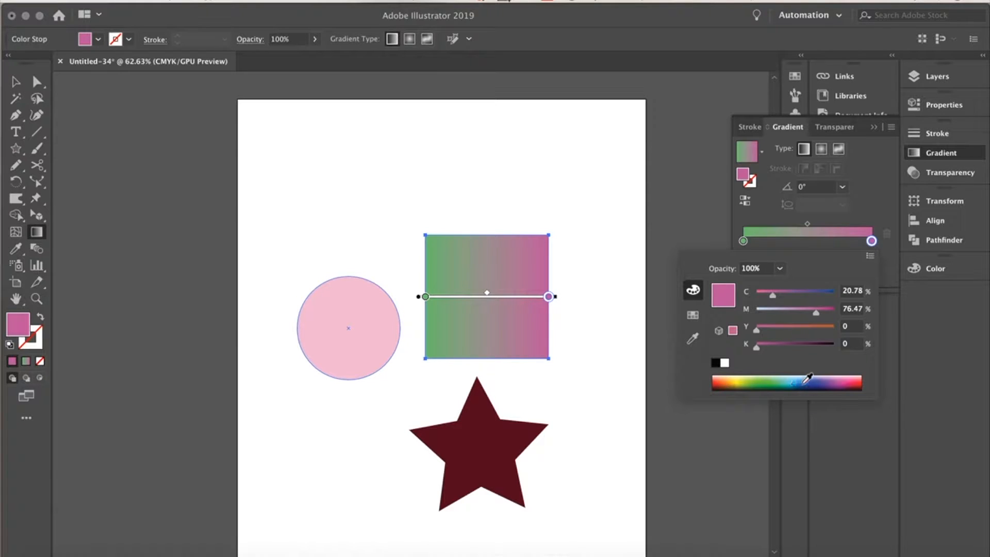
left_click(813, 381)
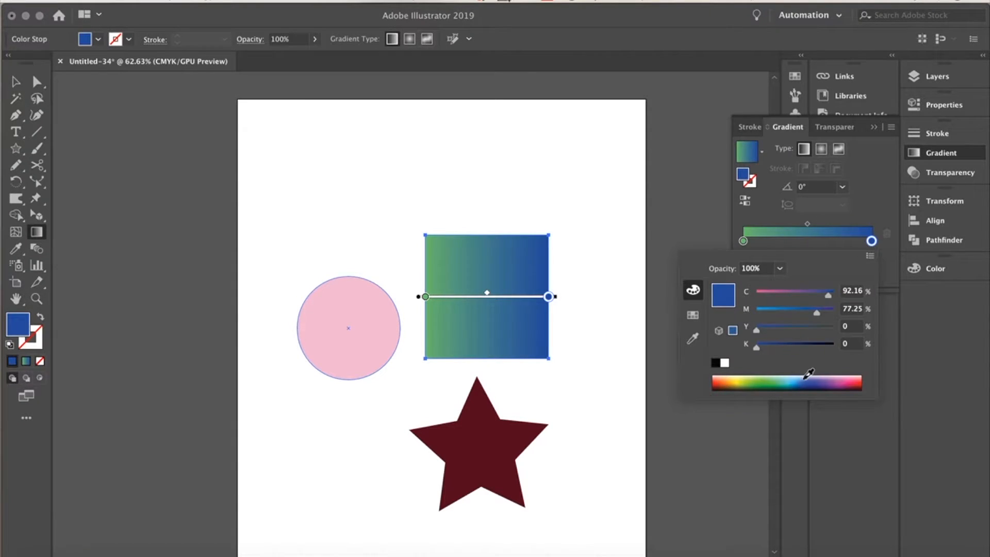
Recolor the gradient's ending stop with a lighter blue from the CMYK spectrum, about C 65, M 45, Y 0, K 0
left_click(807, 379)
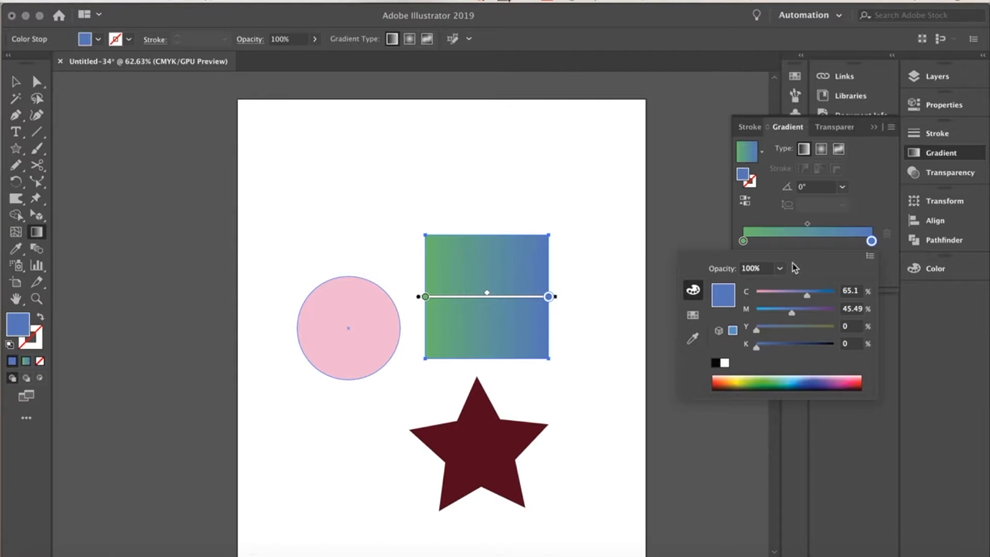
left_click(782, 249)
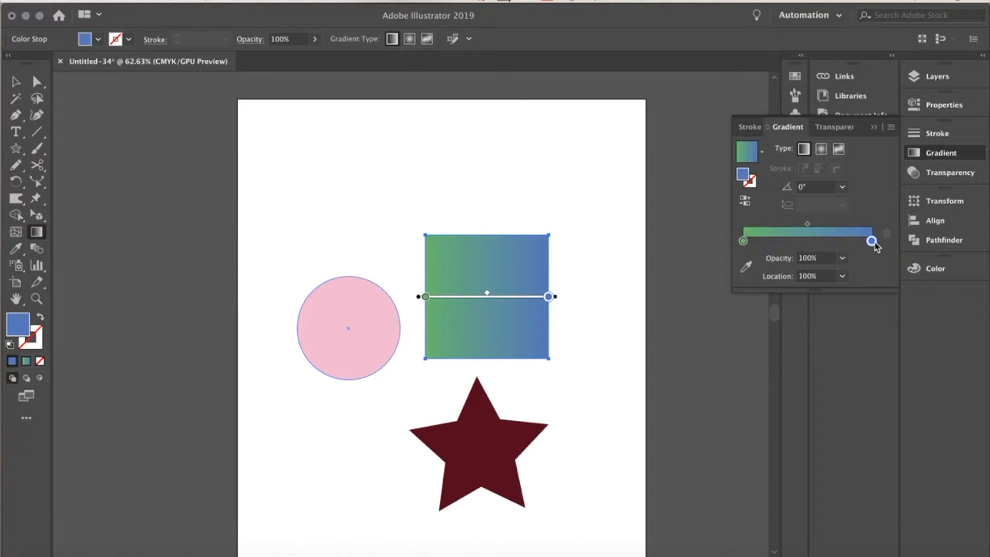
Try the blue stop at about 61% and the green stop at about 56%, returning each to its end of the gradient
left_click_drag(873, 242, 821, 242)
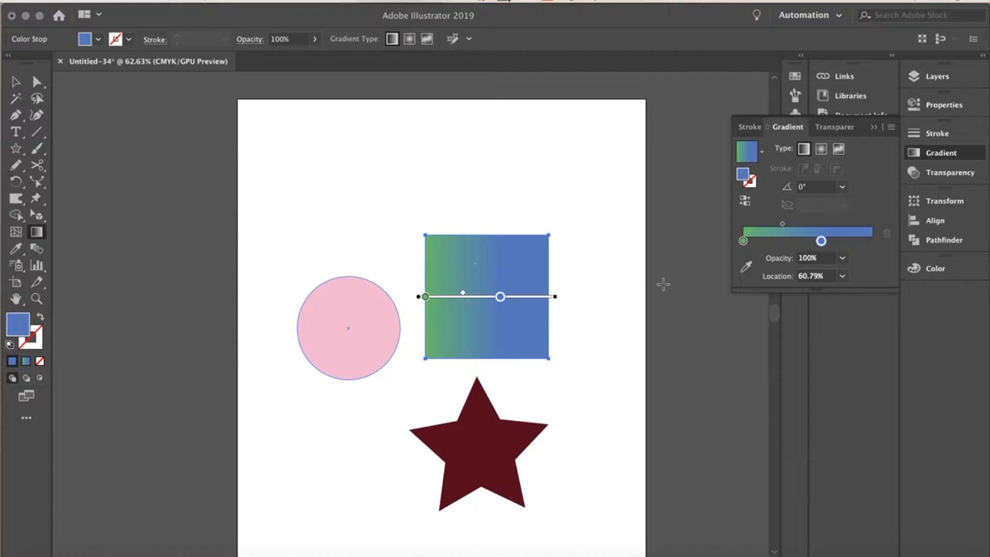
left_click_drag(821, 240, 872, 241)
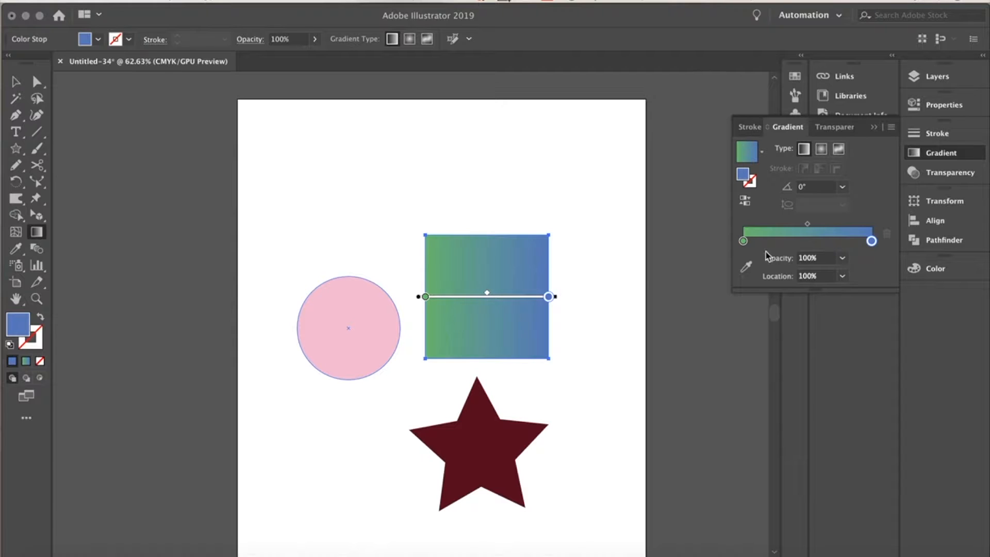
left_click_drag(743, 241, 818, 246)
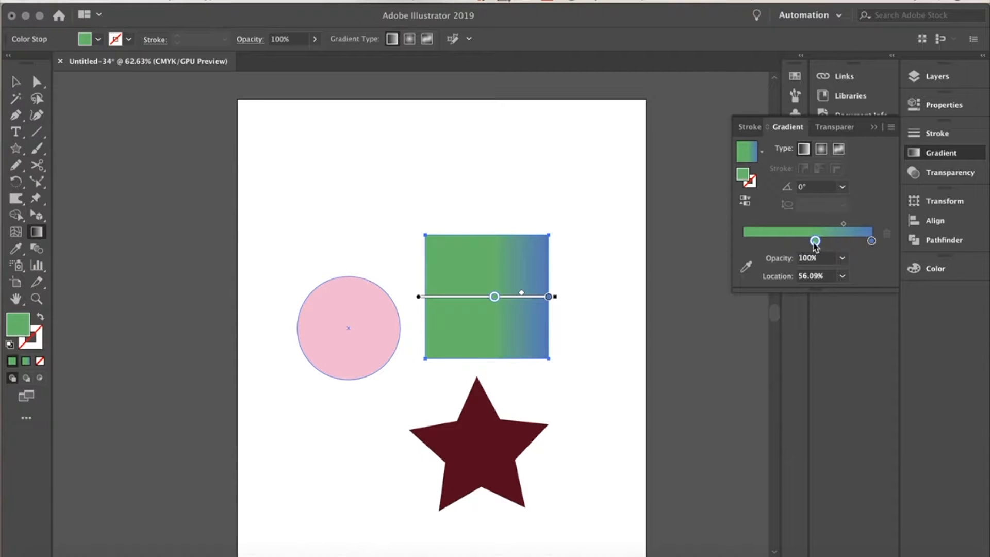
left_click_drag(815, 241, 720, 250)
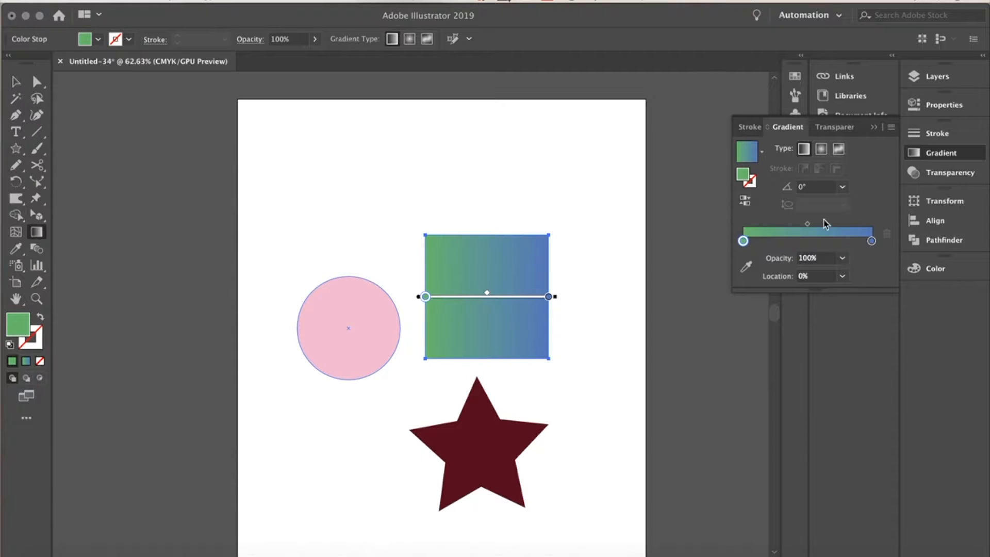
Shift the gradient's midpoint to about 46% and try a 135° angle before setting it to -45°
mouse_move(809, 227)
left_mouse_down()
mouse_move(772, 225)
mouse_move(844, 226)
mouse_move(806, 227)
left_mouse_up()
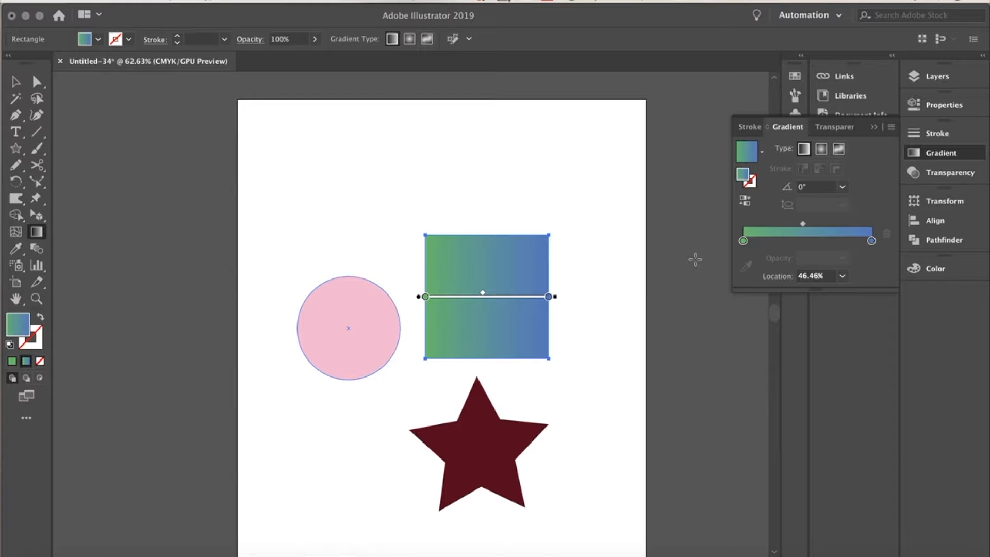
left_click(842, 186)
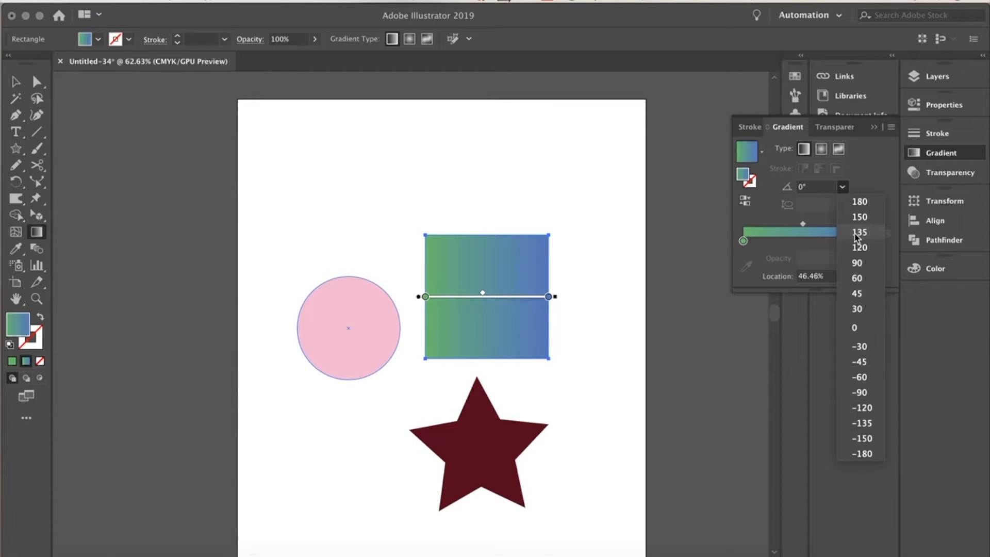
left_click(858, 233)
left_click(842, 187)
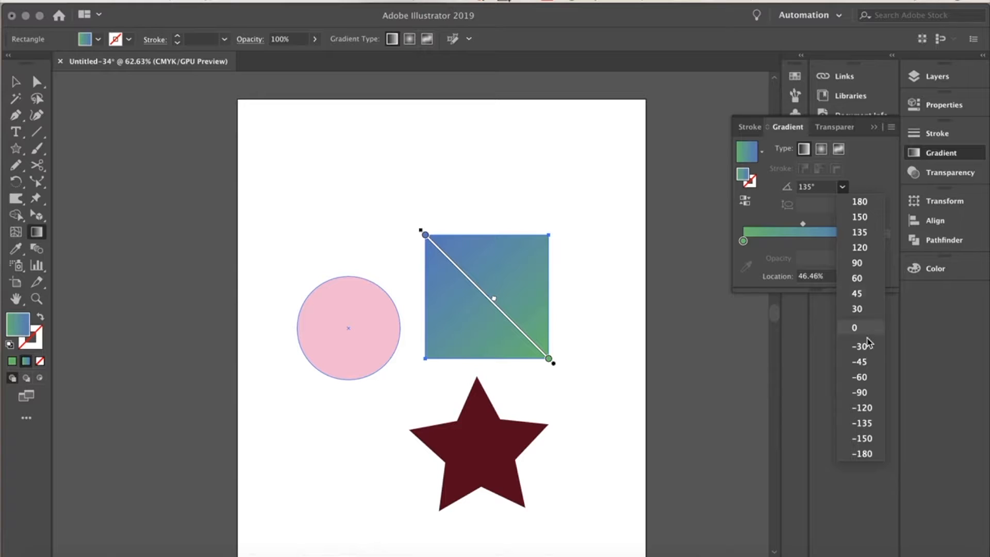
left_click(865, 361)
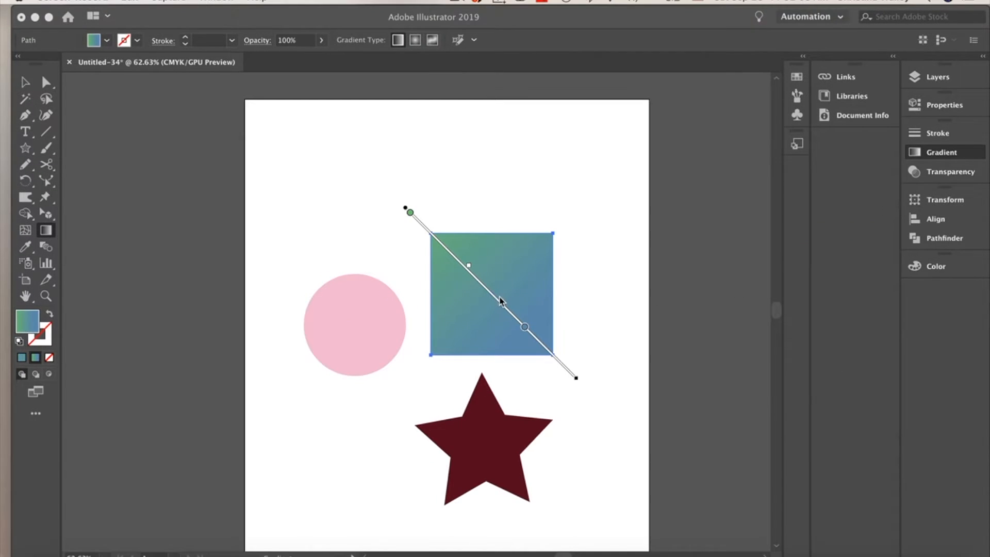
Rotate the gradient on the square to about -39.2° with the on-canvas annotator and shift it slightly toward the lower-right corner
mouse_move(500, 21)
left_mouse_down()
mouse_move(484, 21)
mouse_move(494, 21)
left_mouse_up()
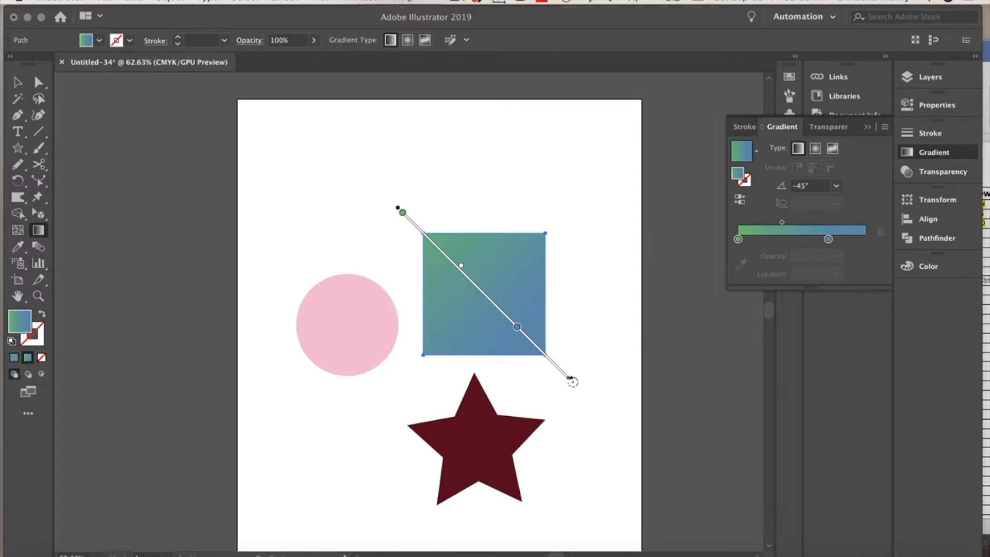
mouse_move(573, 381)
left_mouse_down()
mouse_move(637, 265)
mouse_move(593, 220)
mouse_move(555, 356)
mouse_move(562, 342)
mouse_move(574, 254)
mouse_move(542, 343)
mouse_move(510, 378)
mouse_move(552, 360)
mouse_move(577, 320)
mouse_move(560, 352)
mouse_move(529, 362)
mouse_move(581, 290)
mouse_move(568, 212)
mouse_move(535, 147)
mouse_move(537, 195)
mouse_move(509, 287)
mouse_move(458, 316)
mouse_move(398, 325)
mouse_move(455, 332)
mouse_move(539, 299)
mouse_move(515, 345)
mouse_move(542, 323)
mouse_move(546, 330)
left_mouse_up()
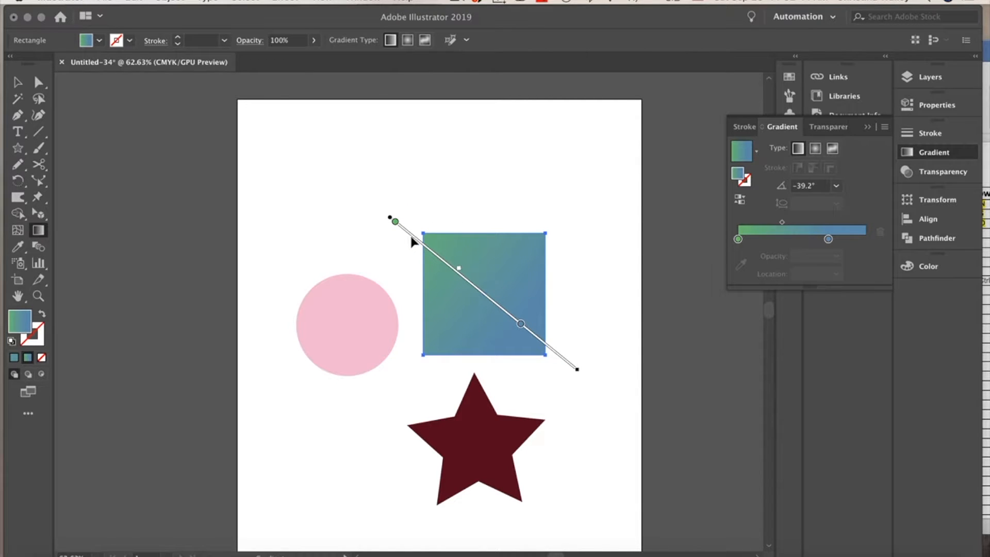
mouse_move(411, 236)
left_mouse_down()
mouse_move(506, 311)
mouse_move(399, 249)
mouse_move(482, 295)
mouse_move(413, 243)
mouse_move(498, 304)
mouse_move(525, 280)
mouse_move(454, 274)
mouse_move(511, 314)
mouse_move(535, 269)
mouse_move(479, 318)
mouse_move(514, 285)
mouse_move(446, 276)
mouse_move(490, 310)
mouse_move(449, 281)
mouse_move(508, 314)
mouse_move(422, 249)
mouse_move(441, 256)
left_mouse_up()
Try the whole square at 58% opacity and restore it to 100%
left_click(826, 128)
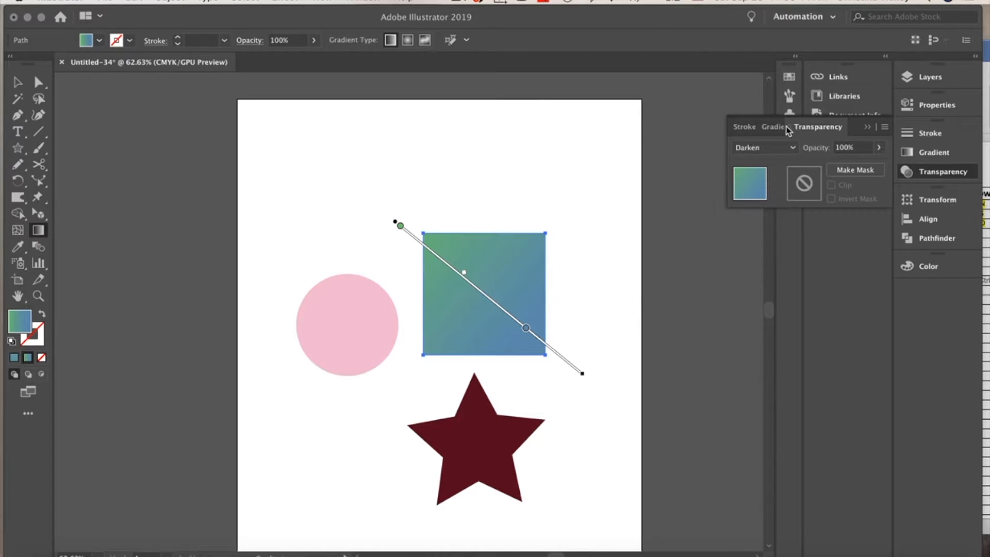
left_click(772, 129)
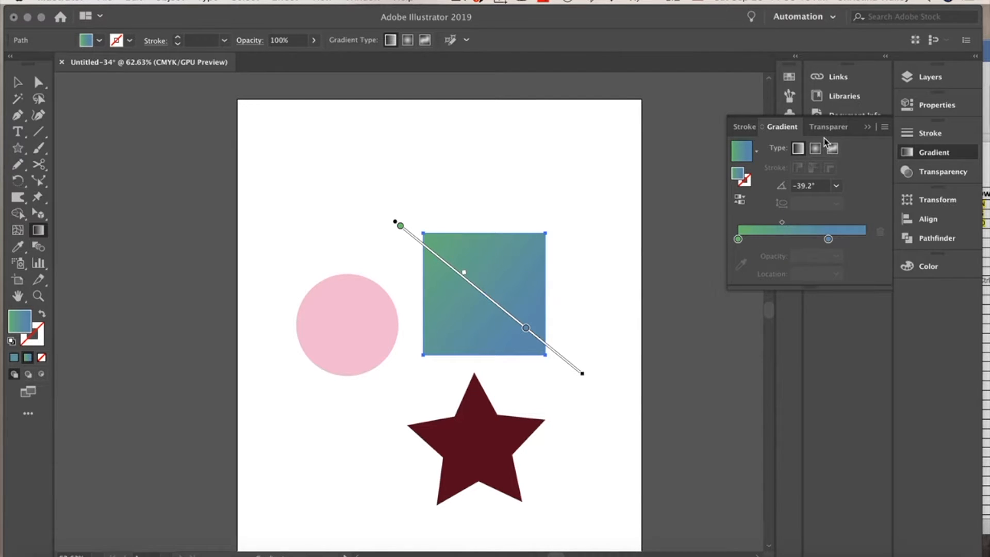
left_click(825, 127)
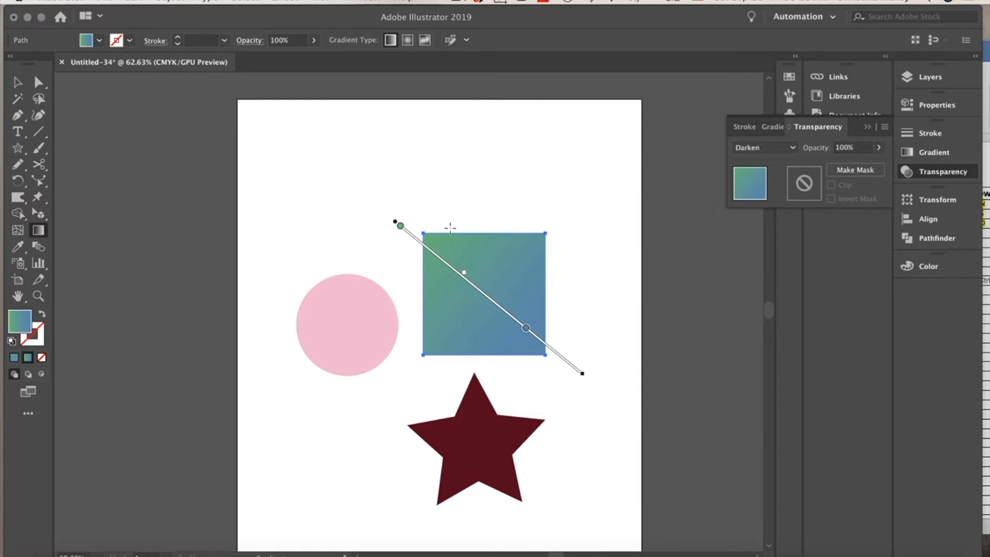
left_click(879, 148)
left_click_drag(880, 164, 856, 166)
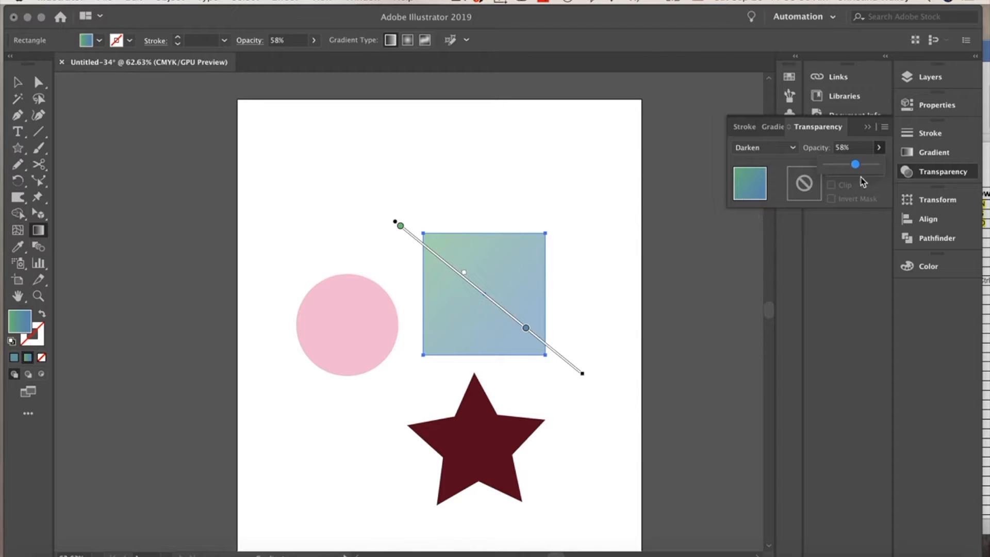
left_click_drag(856, 165, 880, 166)
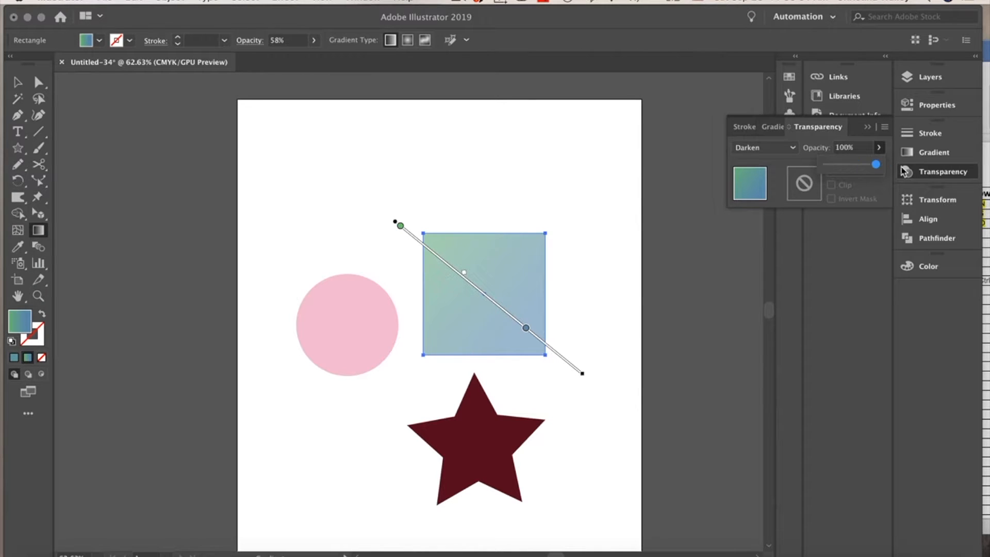
left_click(779, 127)
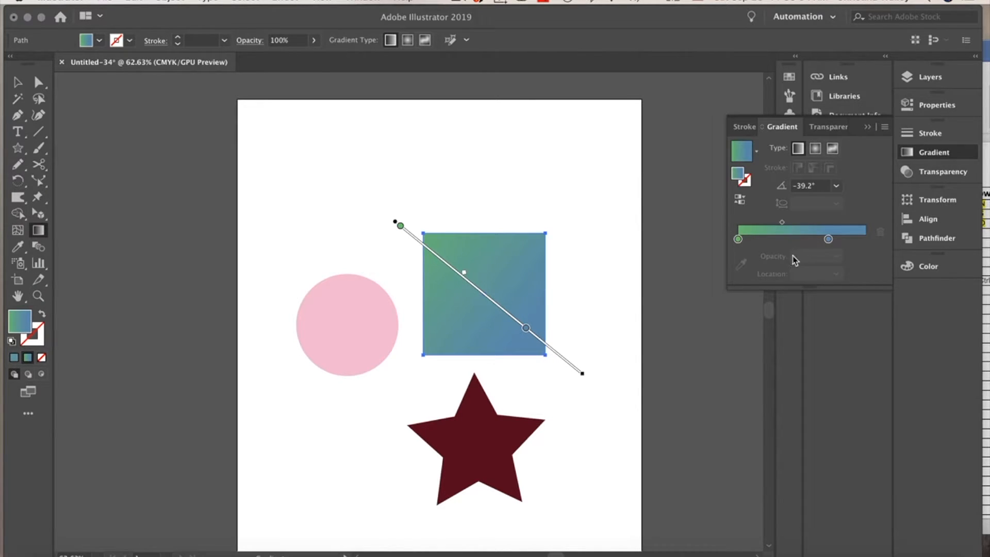
Try 20% opacity on the green starting color stop and restore it to 100%
left_click(738, 240)
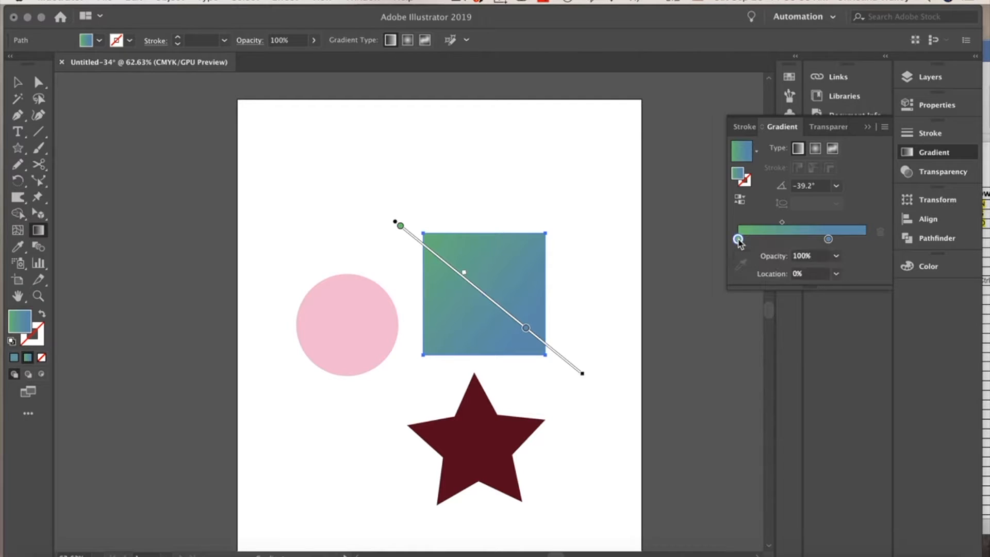
left_click(836, 256)
left_click(854, 302)
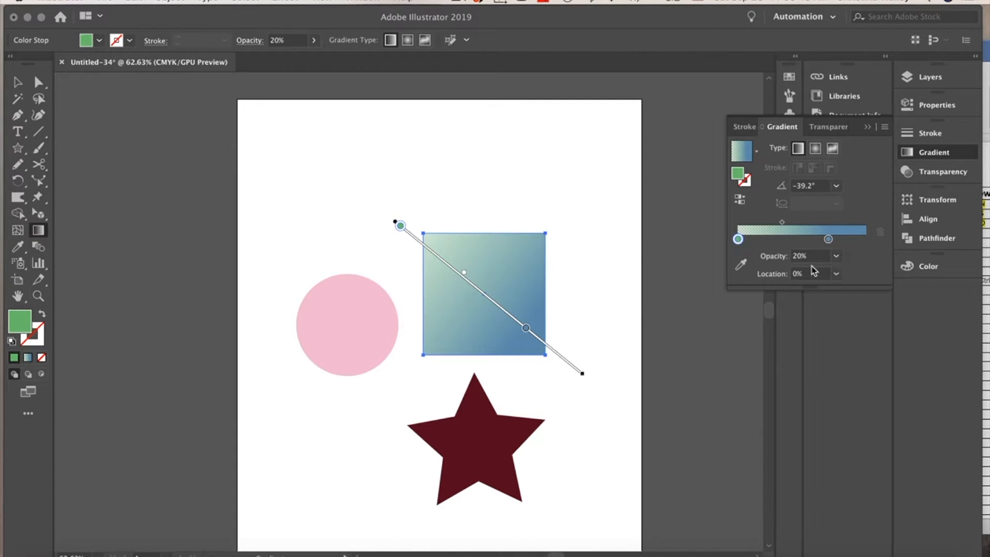
left_click(837, 257)
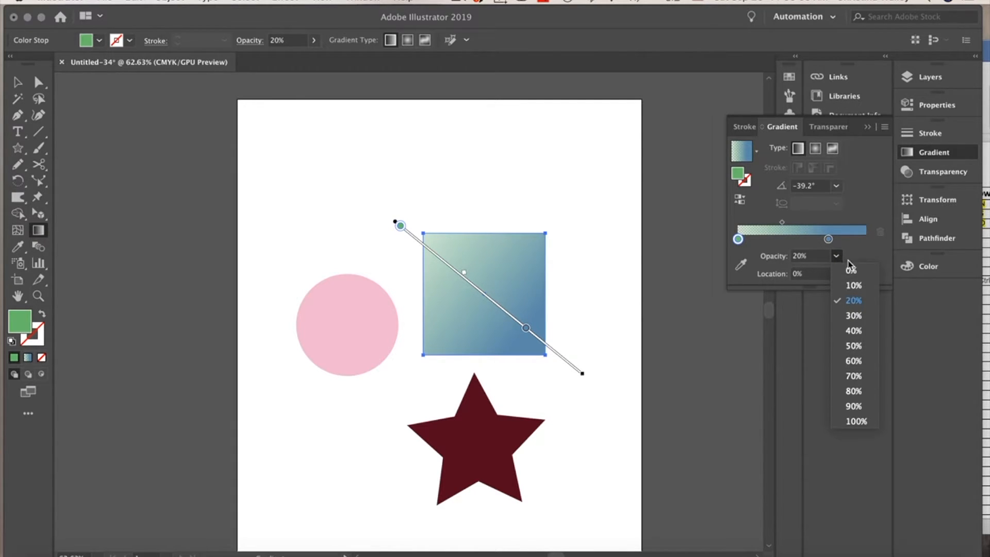
left_click(856, 421)
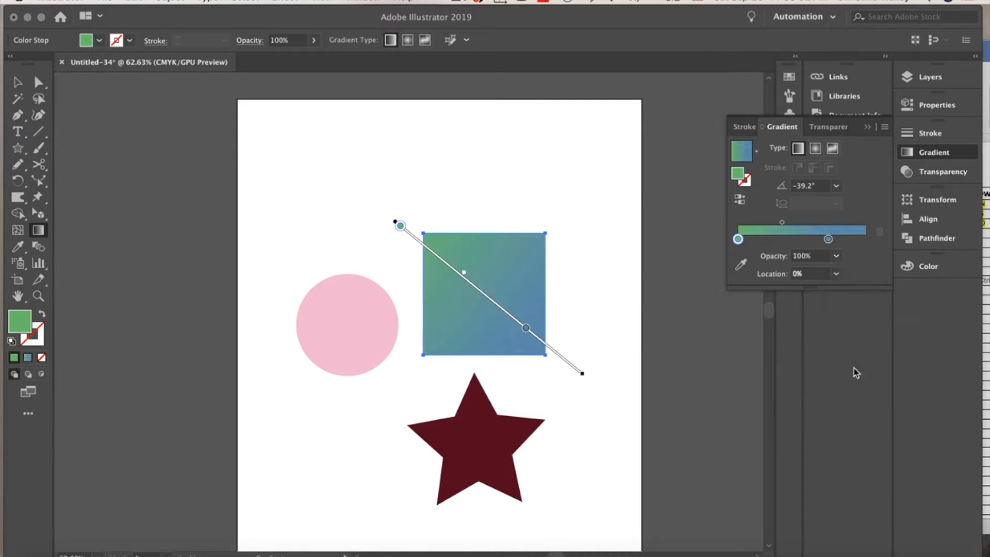
Try 40% opacity on the blue ending color stop and restore it to 100%
left_click(830, 241)
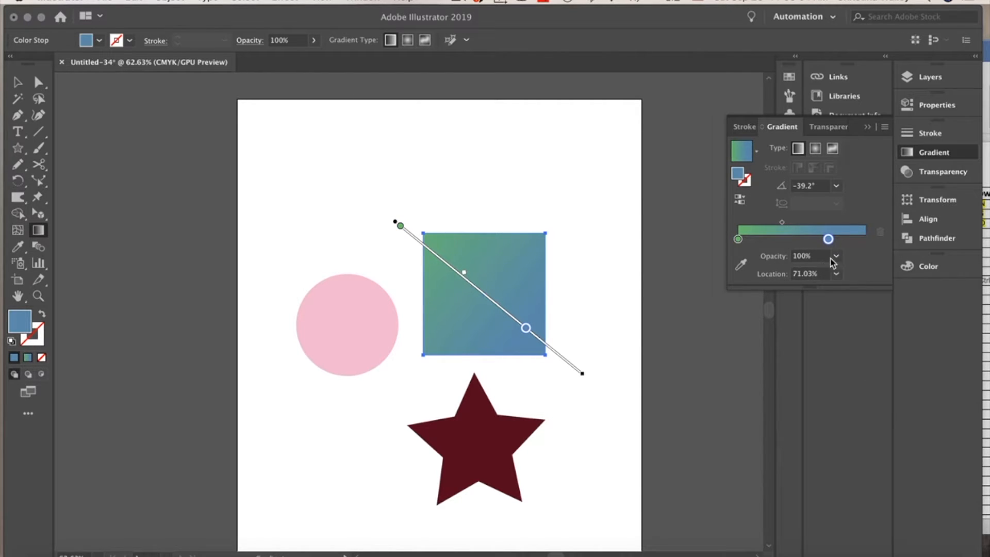
left_click(836, 257)
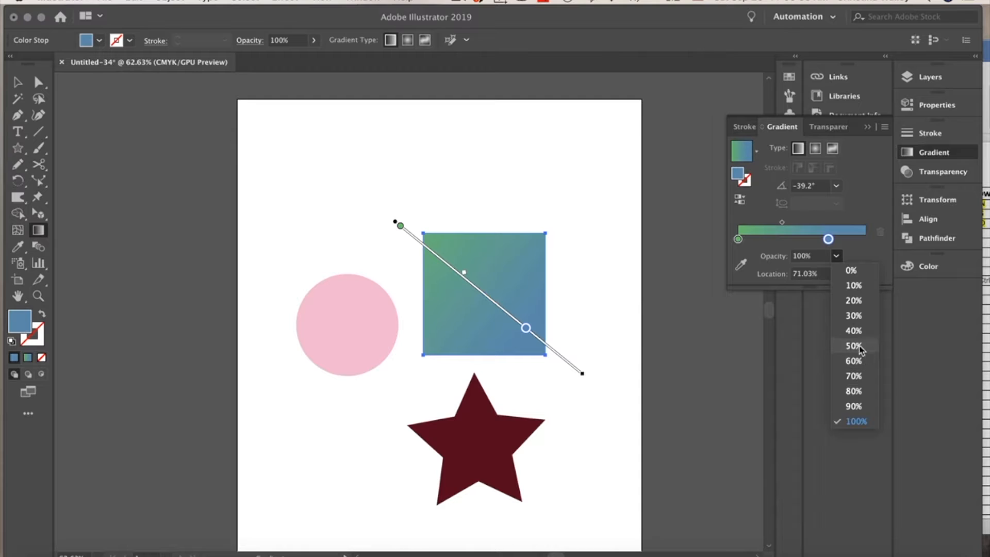
left_click(854, 330)
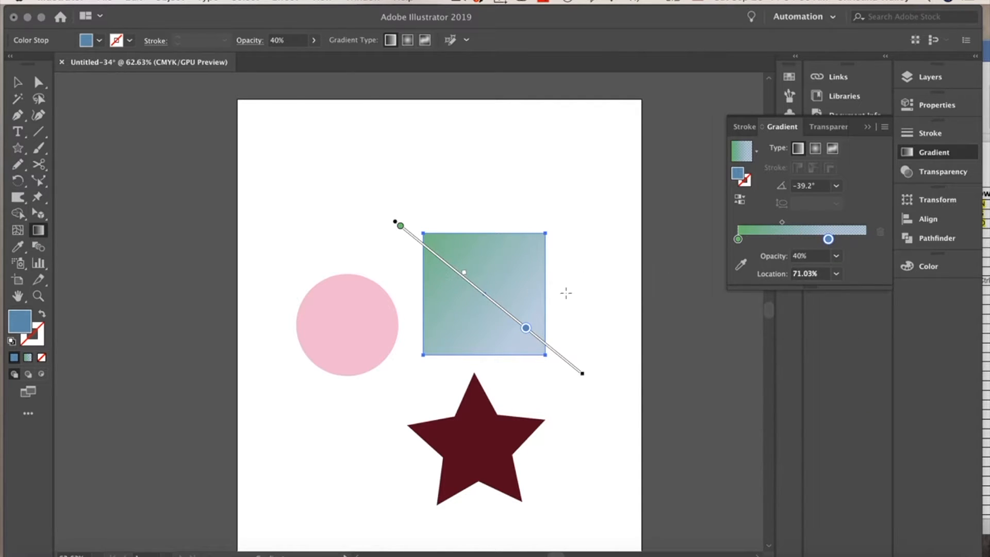
left_click(839, 257)
left_click(864, 422)
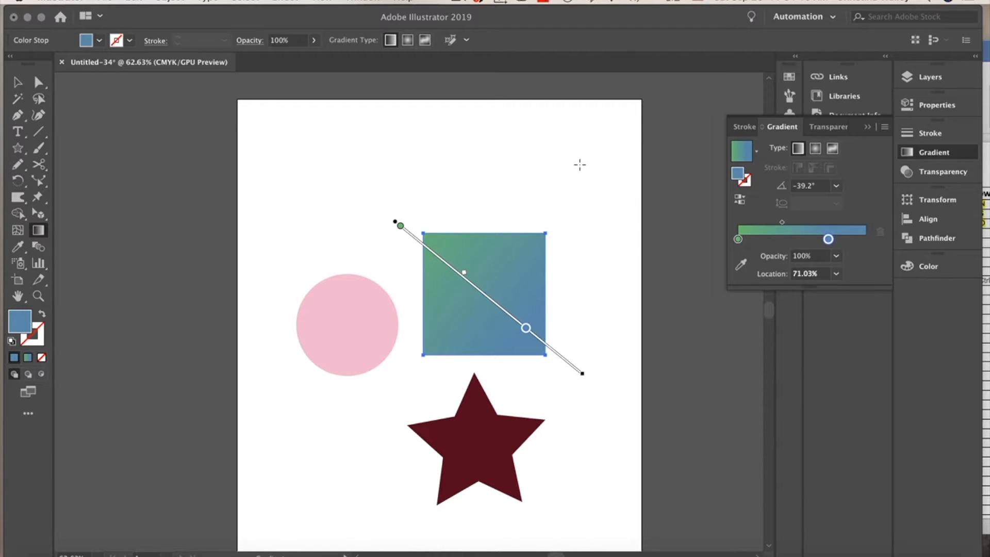
Make the square's gradient radial, moving the blue stop slightly outward and the midpoint to about 56%
left_click(816, 150)
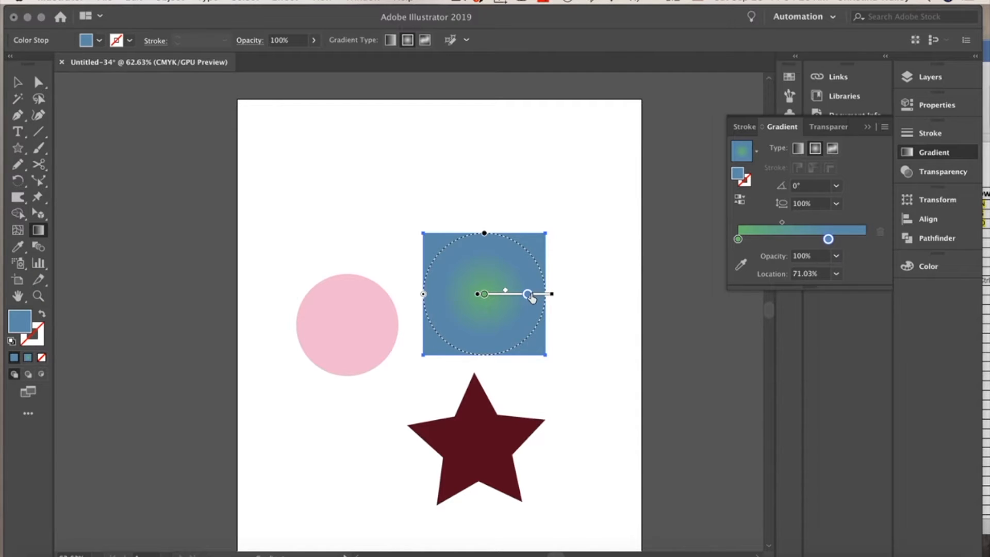
mouse_move(527, 294)
left_mouse_down()
mouse_move(517, 298)
mouse_move(545, 294)
mouse_move(522, 294)
mouse_move(535, 294)
left_mouse_up()
mouse_move(739, 239)
left_mouse_down()
mouse_move(792, 242)
mouse_move(747, 241)
mouse_move(815, 223)
mouse_move(772, 226)
mouse_move(822, 226)
mouse_move(798, 228)
left_mouse_up()
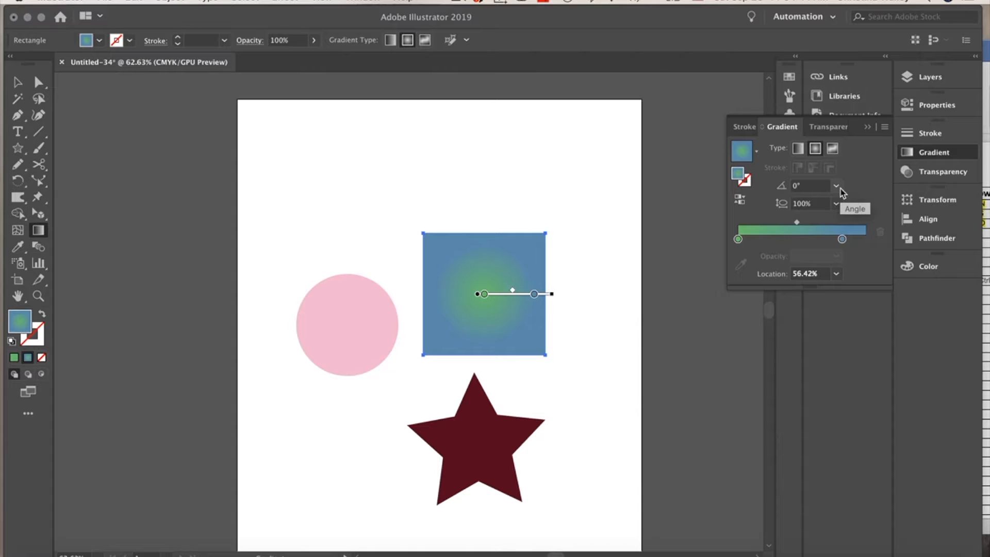
Try a 40% aspect ratio on the radial gradient and settle on 80%
left_click(837, 204)
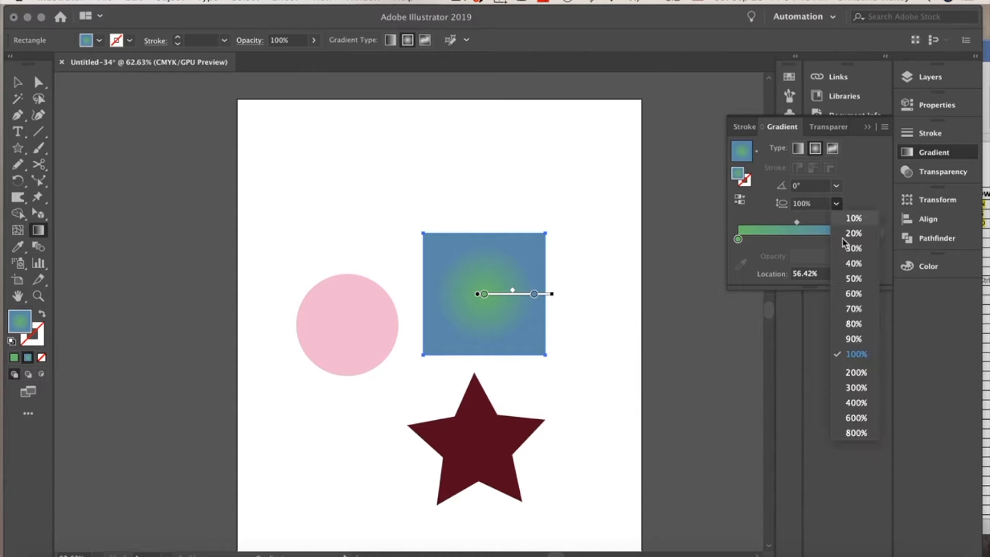
left_click(851, 270)
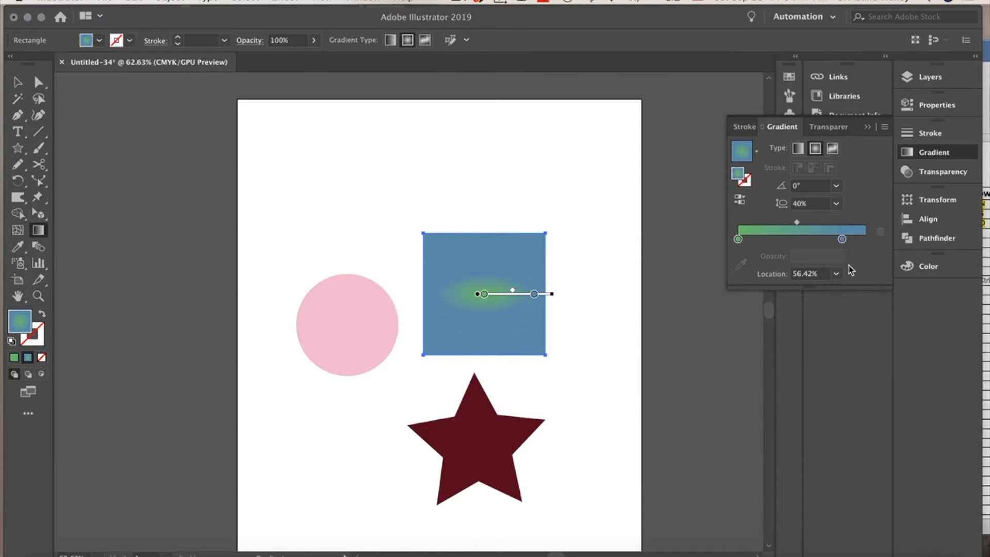
left_click(837, 204)
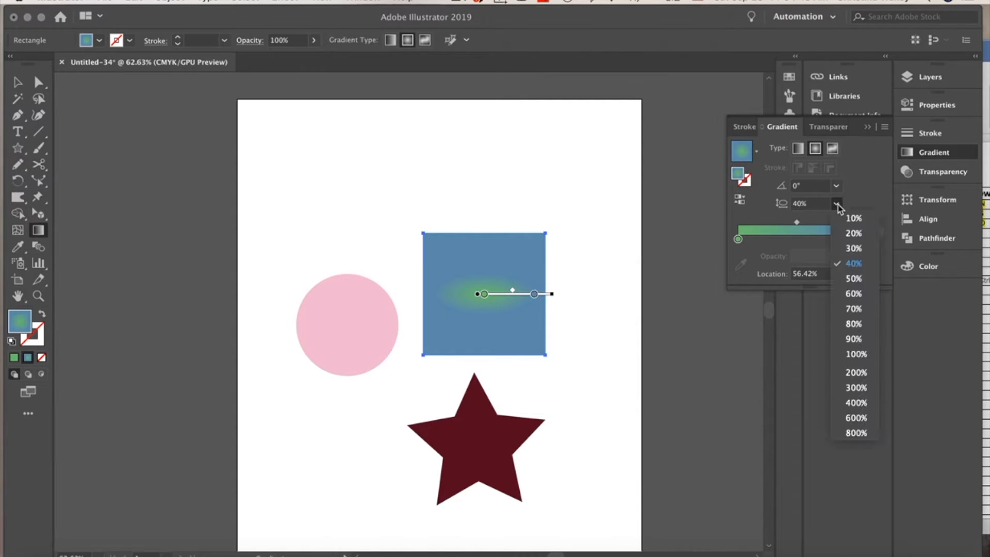
left_click(854, 323)
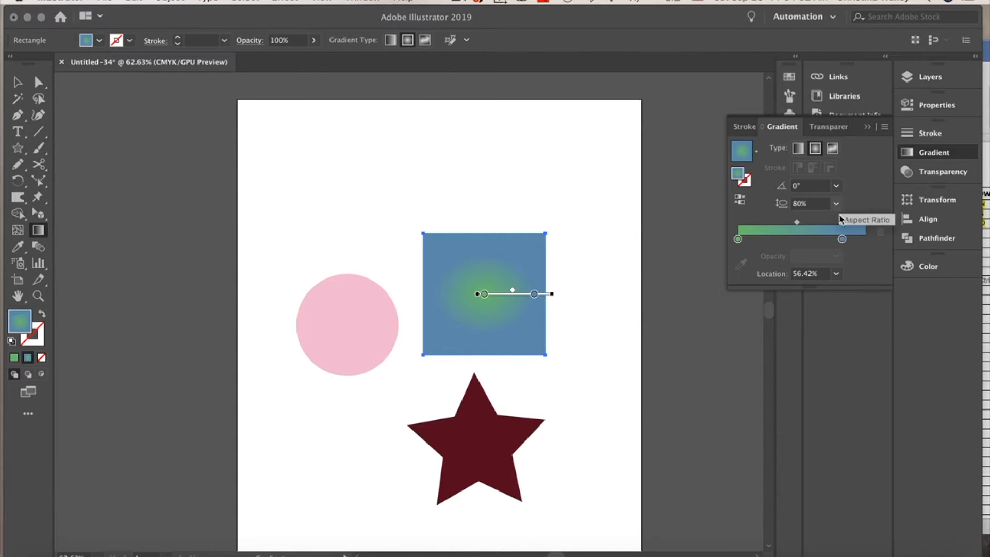
Add another blue color stop to the radial gradient and place it at about 63%
left_click(738, 239)
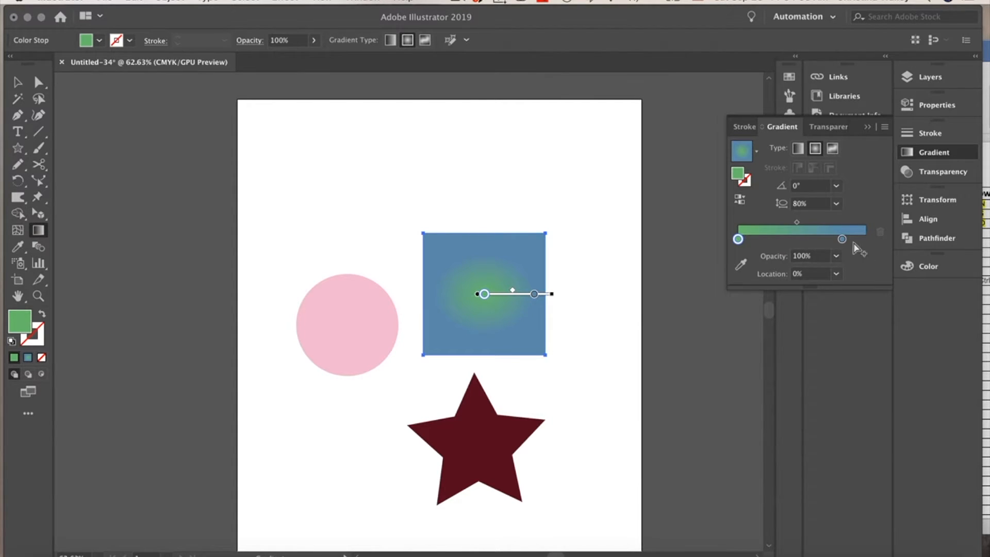
left_click(839, 239)
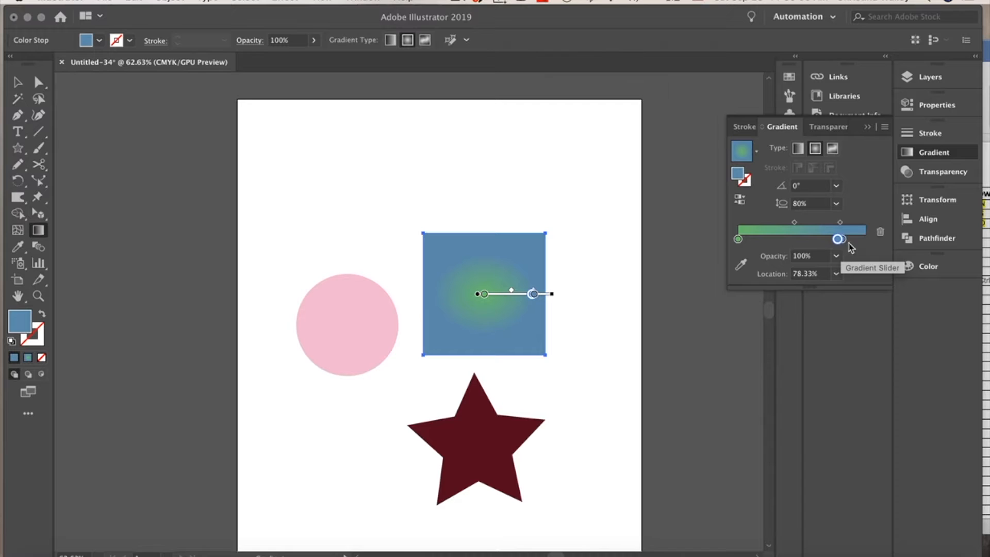
left_click_drag(839, 241, 818, 239)
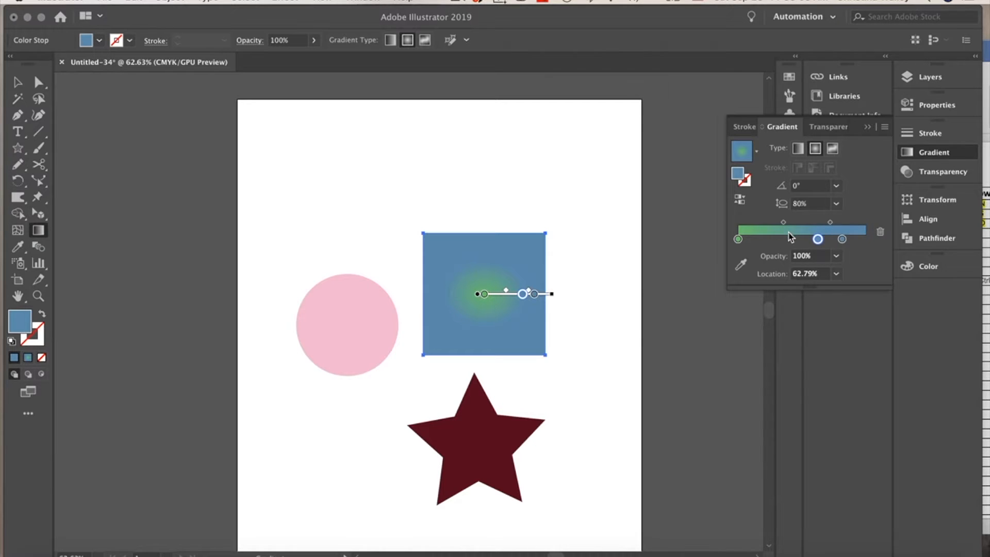
Delete the outer blue stop at about 82%, and add a trial stop at about 24% and delete it too
left_click(842, 239)
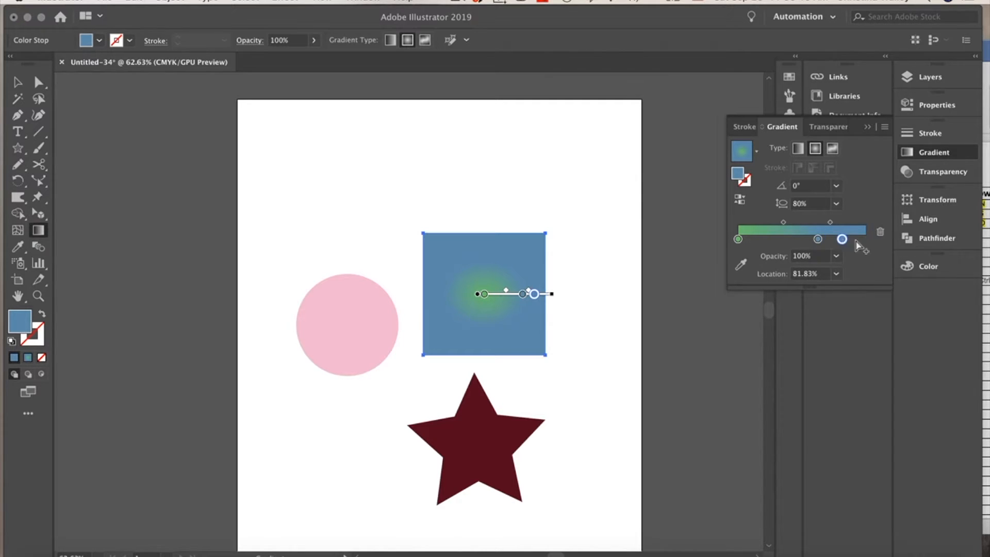
left_click(880, 231)
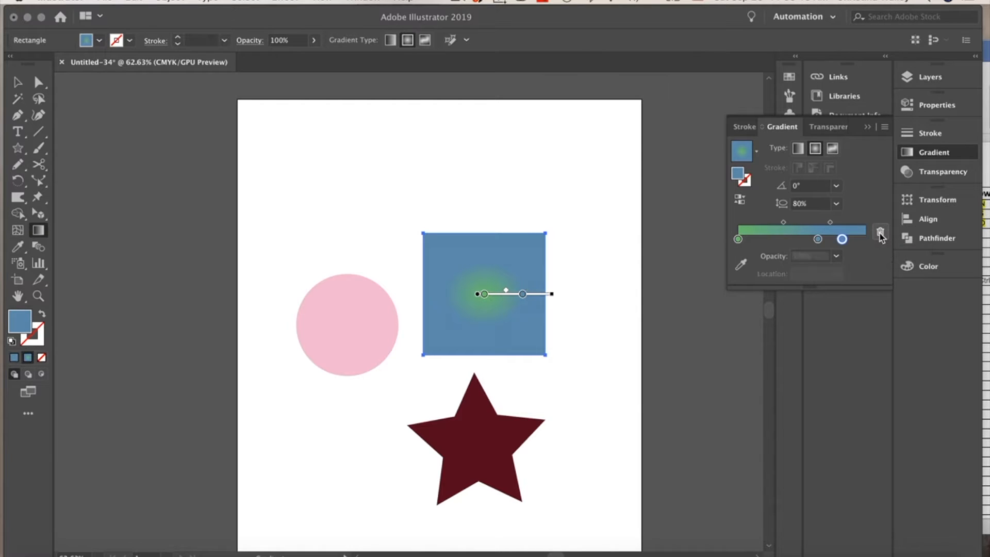
left_click(768, 240)
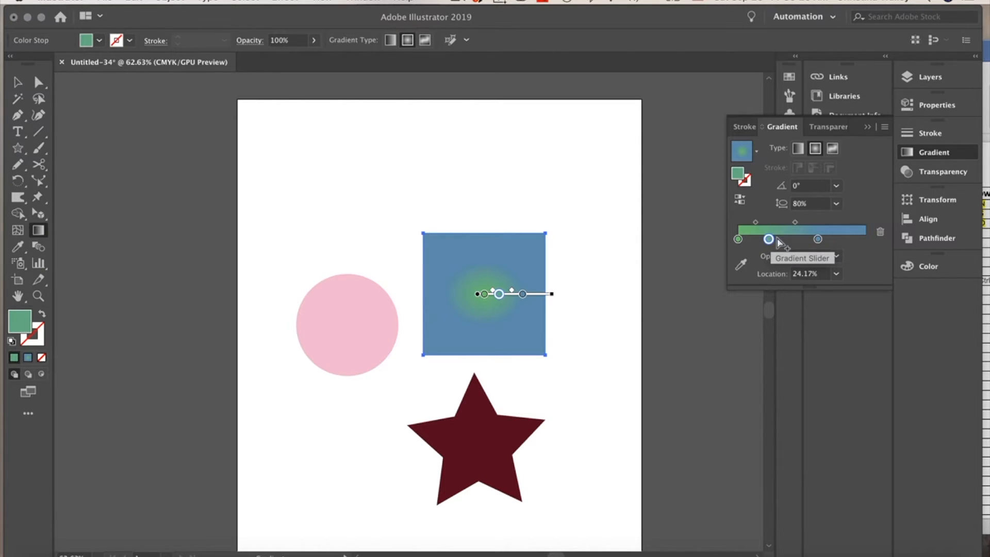
left_click(881, 233)
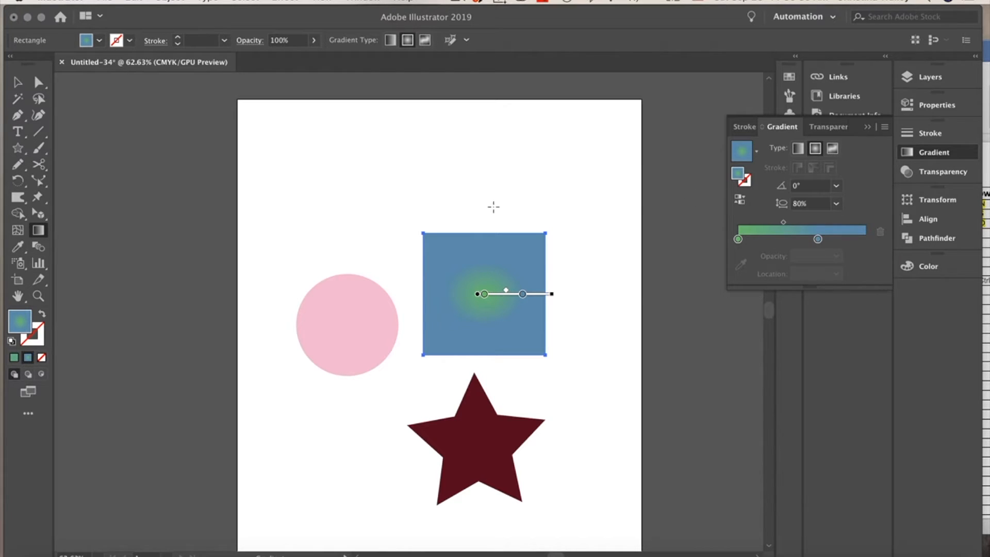
Redraw the radial gradient across the square with the Gradient tool, rotating it to about 56.5° and shifting its center lower
mouse_move(458, 274)
left_click_drag(457, 269, 578, 286)
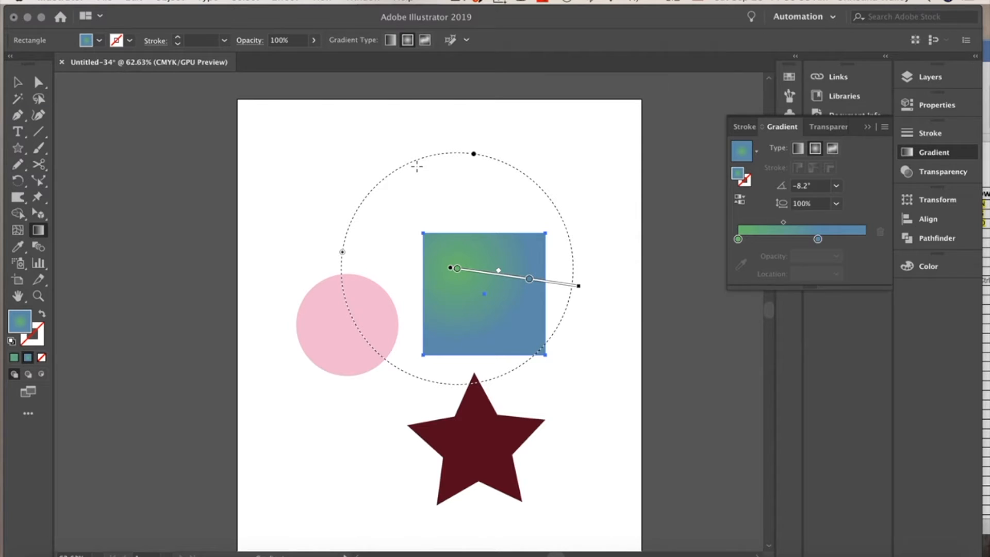
left_click_drag(411, 160, 339, 262)
left_click_drag(449, 279, 455, 277)
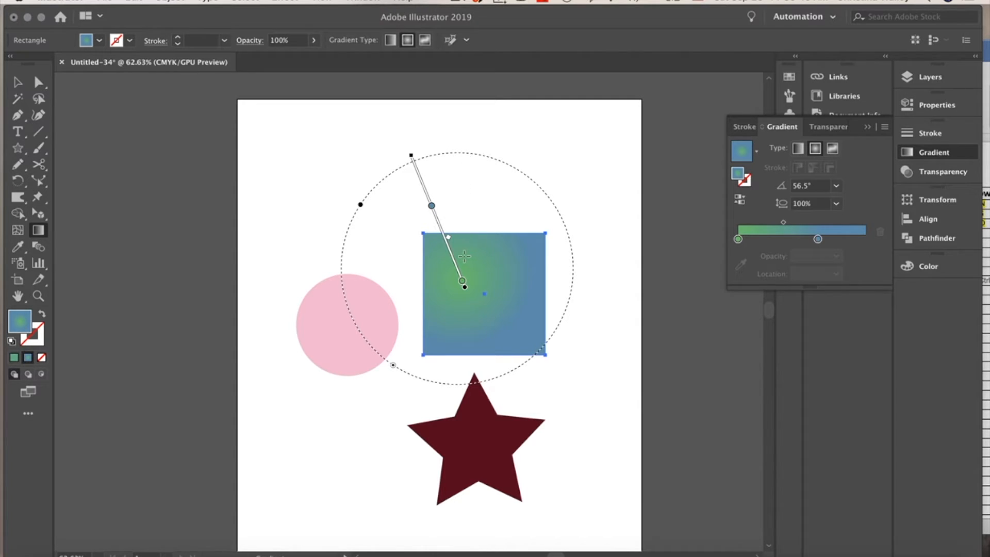
mouse_move(453, 259)
left_mouse_down()
mouse_move(515, 269)
mouse_move(472, 295)
left_mouse_up()
Remove the extra stop placed along the gradient line, and reorient the radial gradient to about 66.5° with the green stop at about 22%
left_click(468, 288)
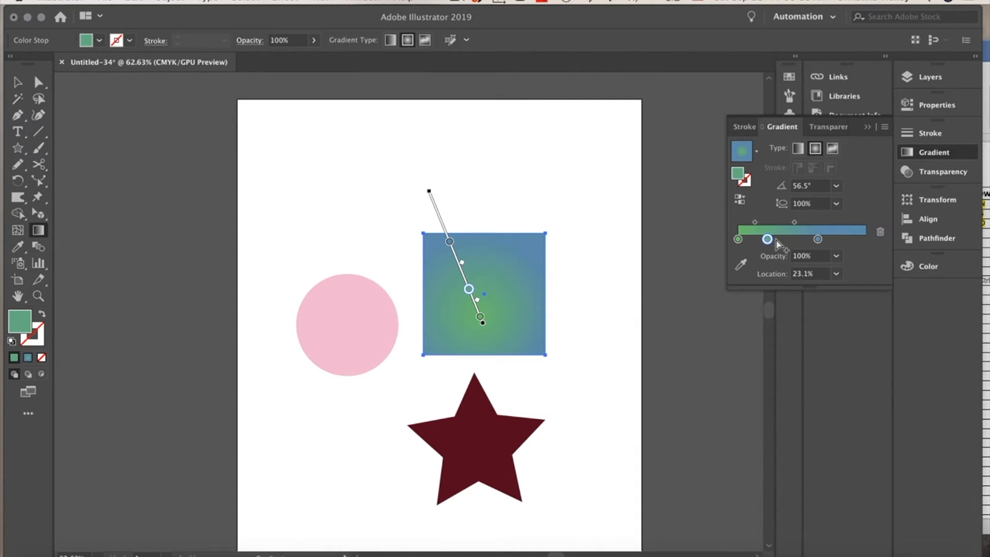
left_click(880, 232)
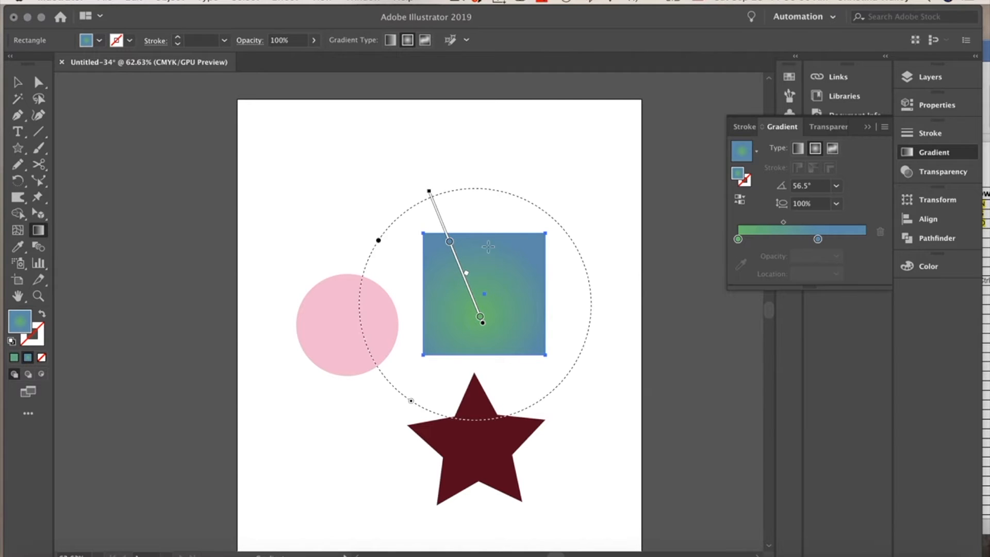
mouse_move(442, 222)
left_mouse_down()
mouse_move(488, 206)
mouse_move(450, 254)
mouse_move(420, 206)
mouse_move(495, 221)
mouse_move(454, 248)
mouse_move(427, 239)
mouse_move(450, 213)
mouse_move(471, 212)
left_mouse_up()
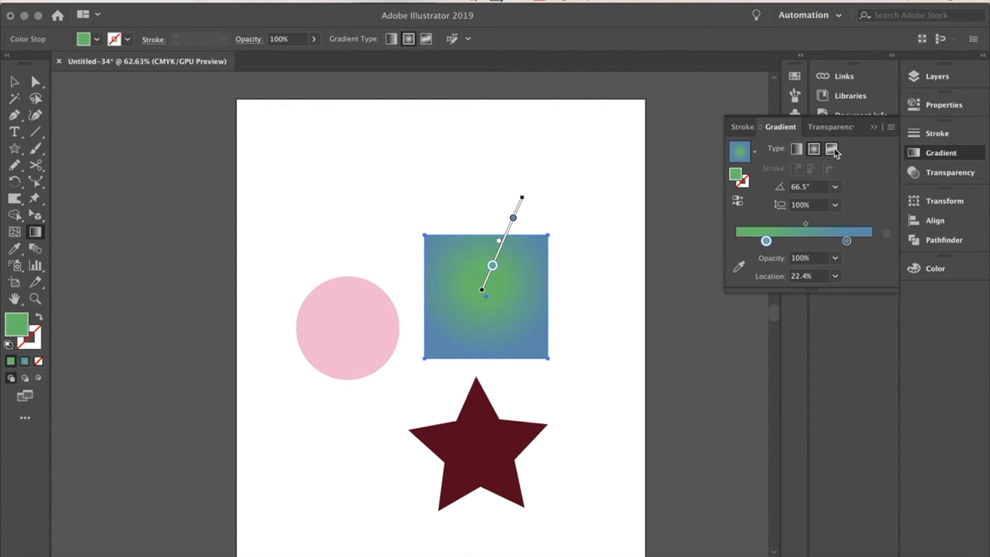
Change the square's gradient to a freeform gradient drawn with points and expand the collapsed panels
left_click(834, 149)
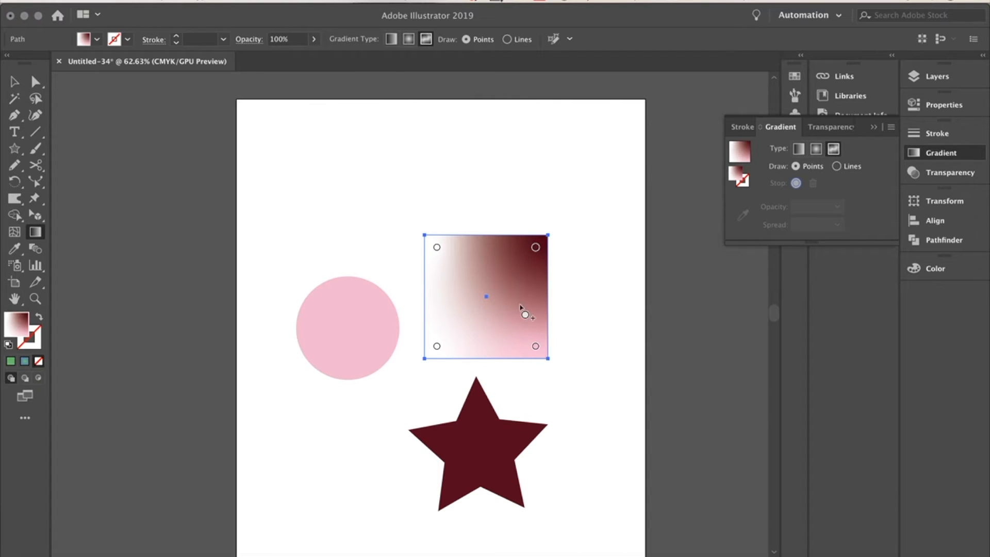
left_click(874, 129)
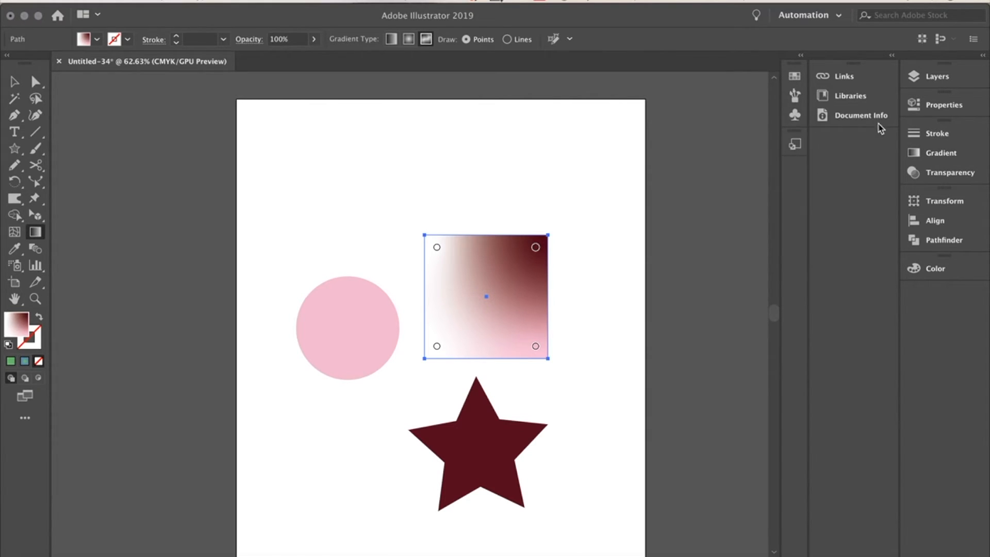
left_click(983, 57)
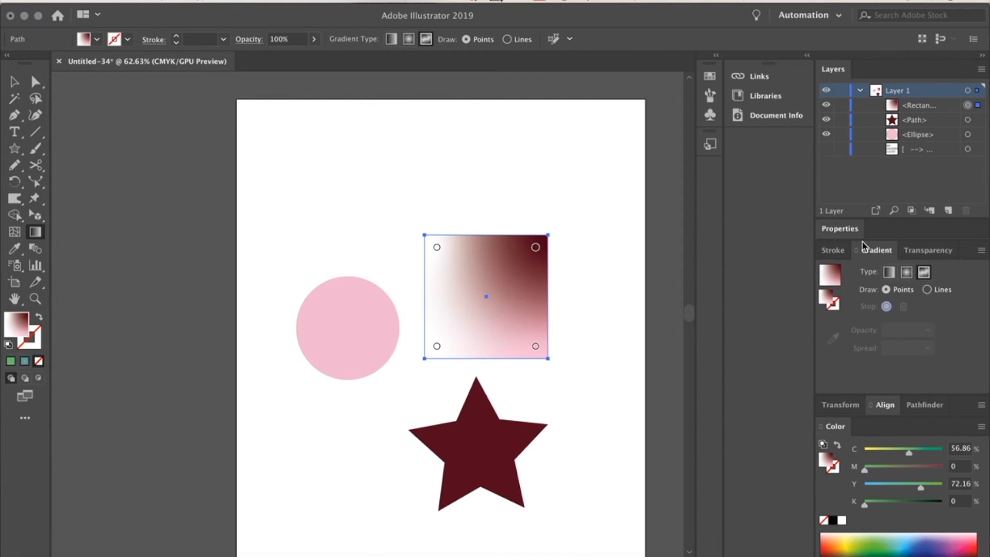
Color the freeform gradient's upper-right stop green and its lower-right stop light blue
left_click(536, 248)
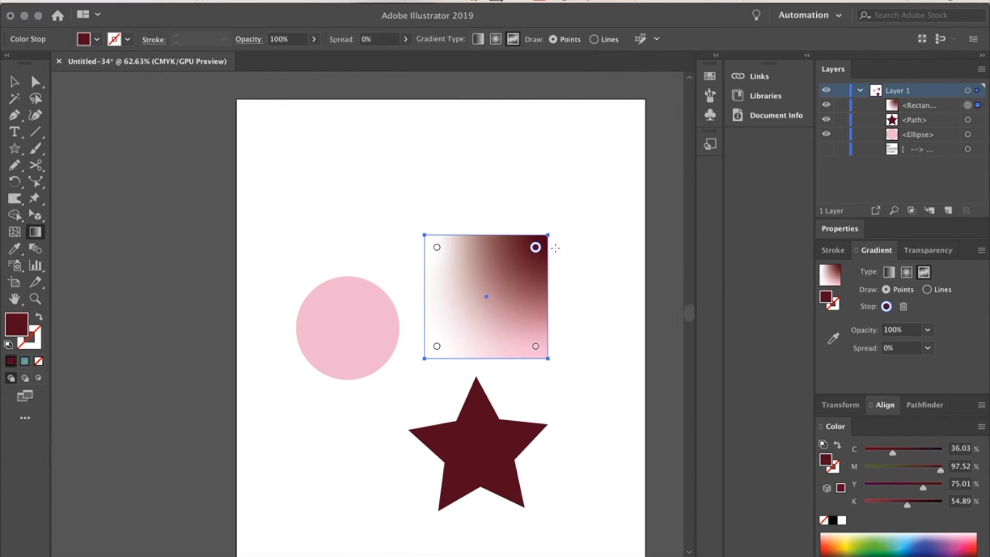
left_click(886, 539)
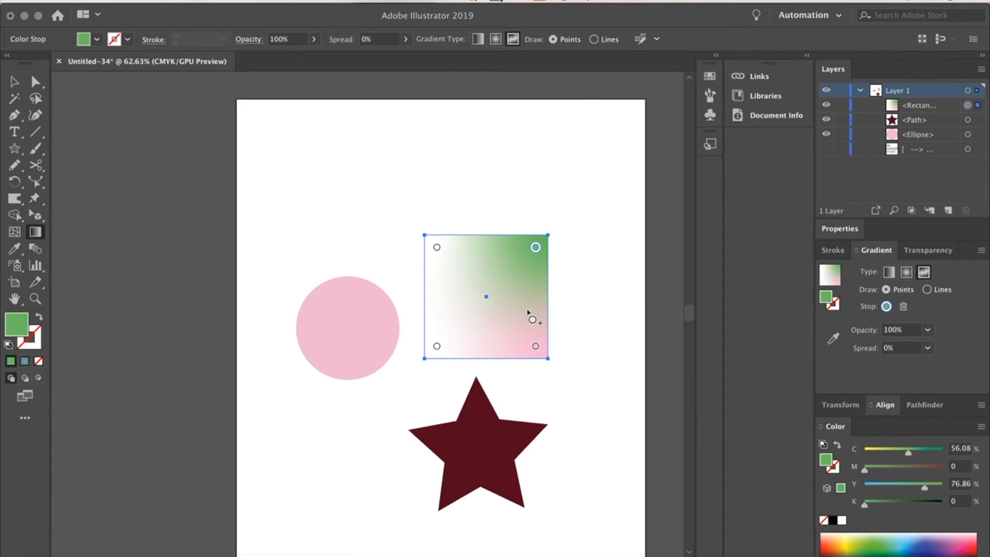
left_click(536, 347)
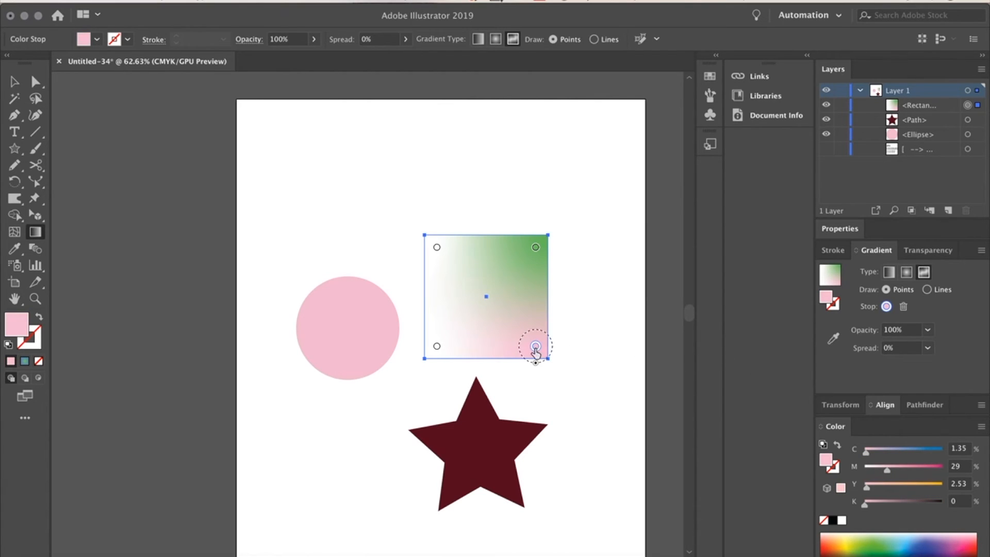
left_click(907, 538)
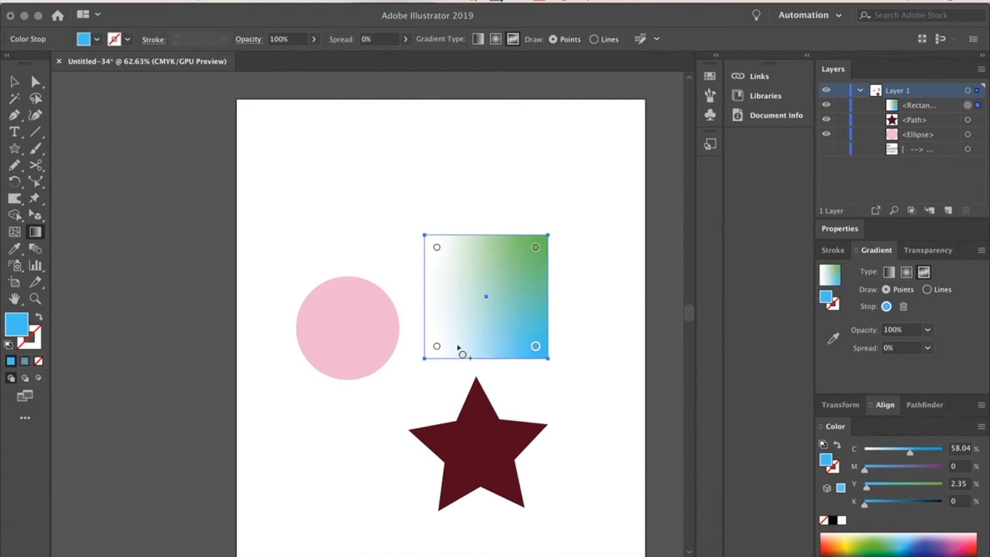
Try yellow on the square's lower-left stop and delete that stop, including a white replacement added in the same corner
left_click(437, 346)
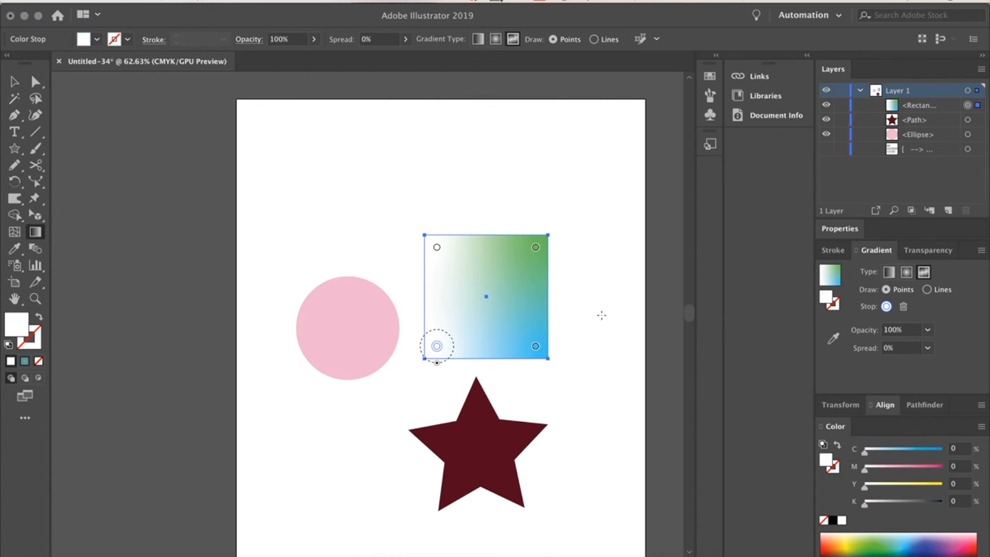
left_click(853, 535)
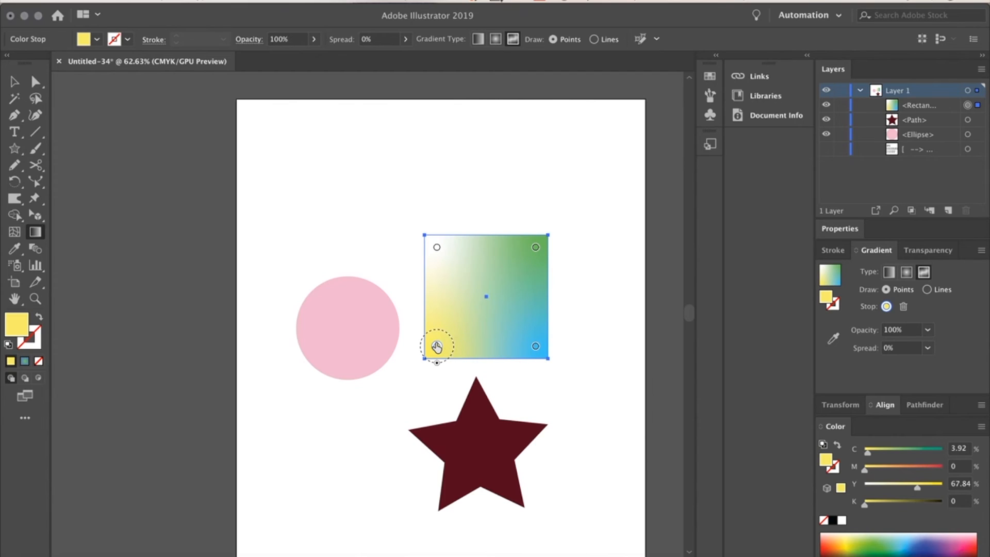
left_click(904, 307)
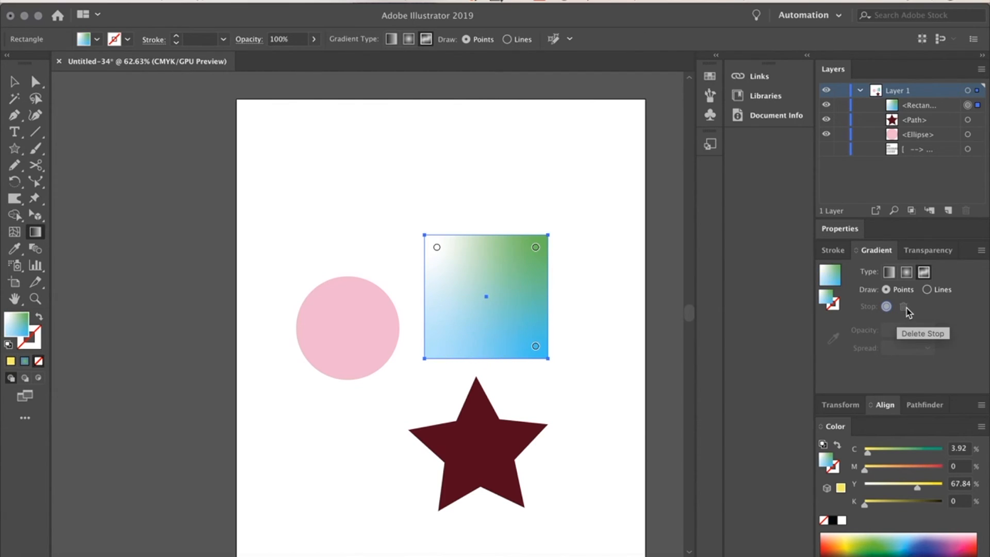
left_click(440, 342)
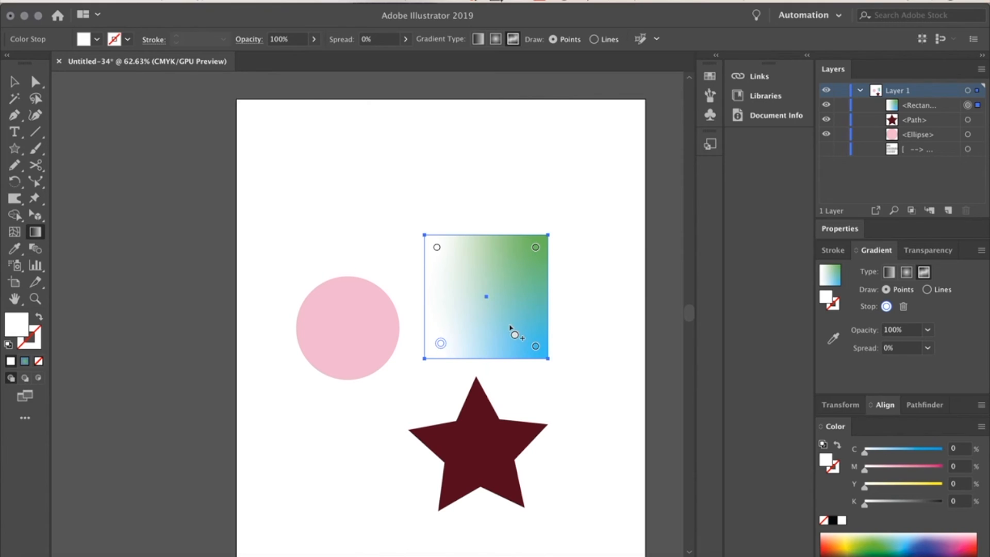
key("Delete")
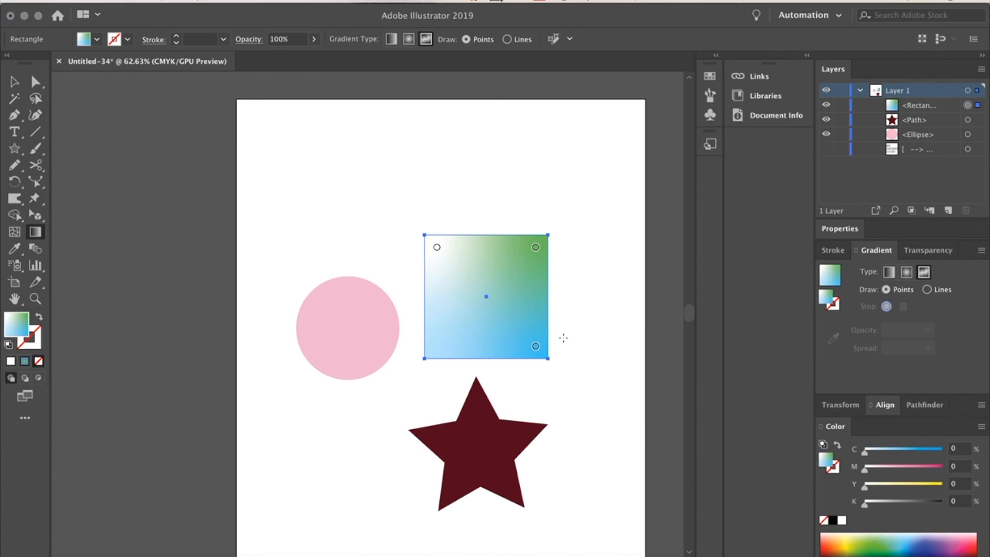
Move the three remaining freeform stops inward, with the green one right of the square's center, just above the blue one
mouse_move(536, 350)
left_mouse_down()
mouse_move(495, 325)
mouse_move(530, 335)
left_mouse_up()
left_click_drag(536, 249, 508, 292)
left_click_drag(436, 247, 448, 267)
mouse_move(508, 286)
left_mouse_down()
mouse_move(478, 314)
mouse_move(521, 289)
mouse_move(516, 298)
left_mouse_up()
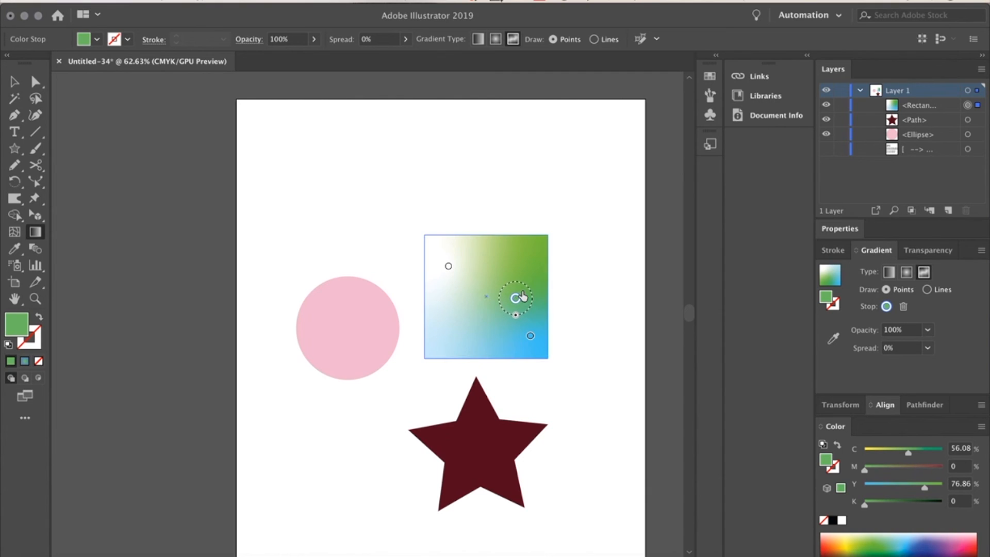